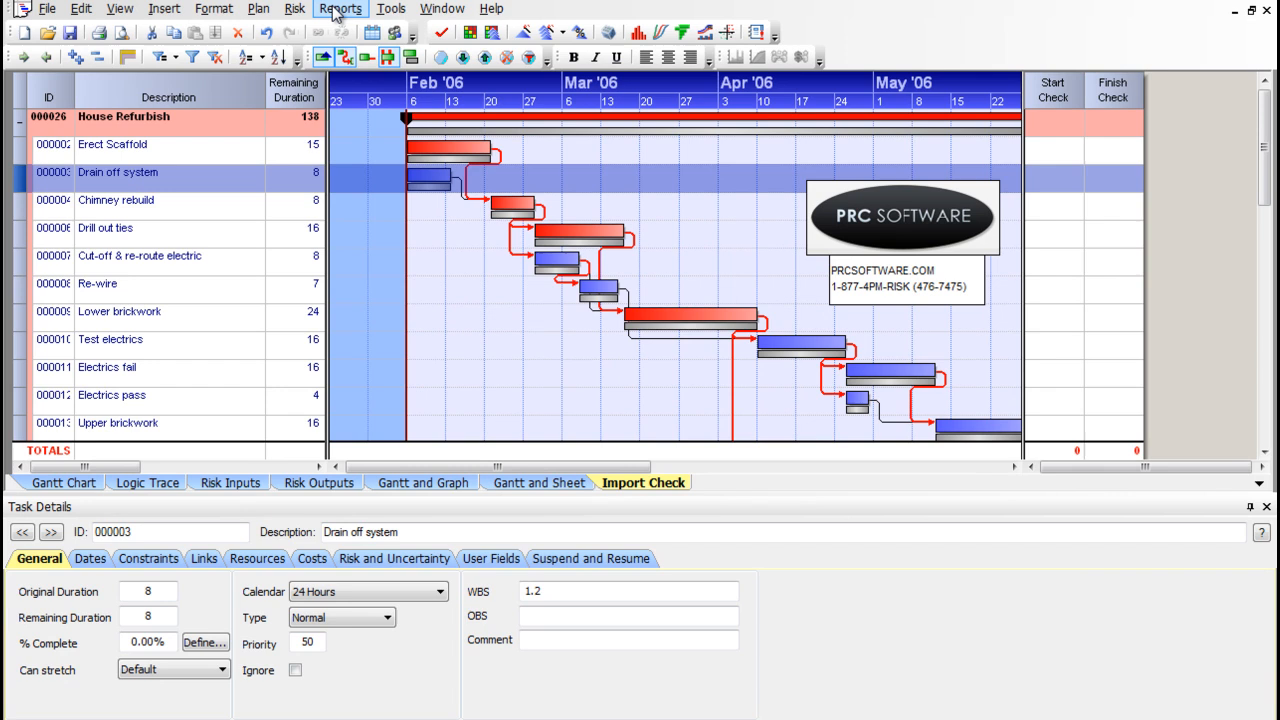
Open the schedule check options and toggle all checks on and off again.
{"action": "left_click", "coordinate": [356, 26]}
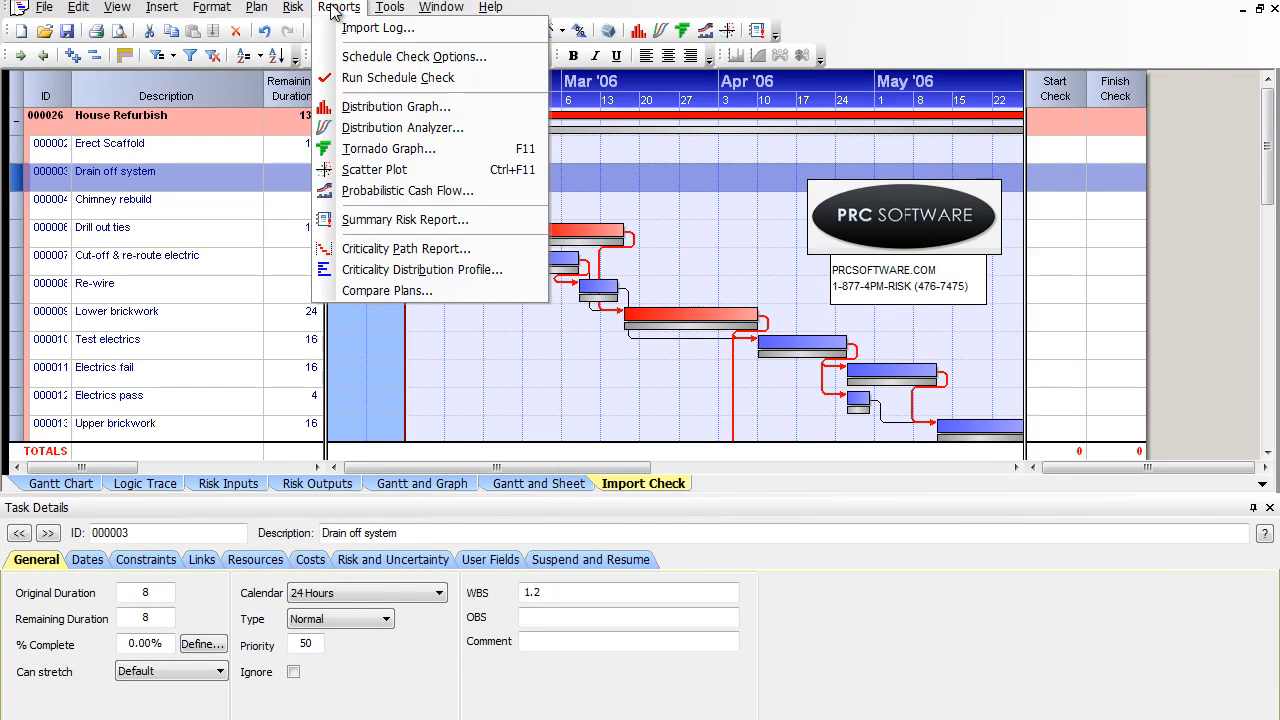
{"action": "left_click", "coordinate": [336, 62]}
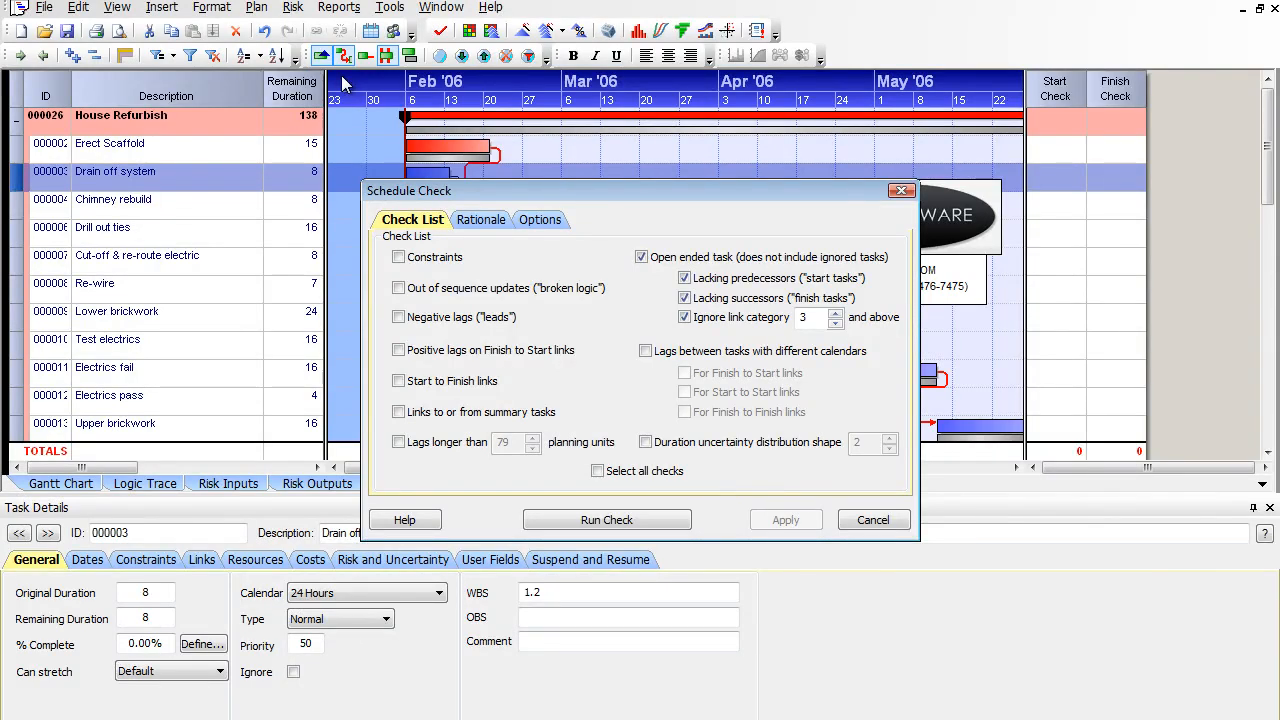
{"action": "left_click", "coordinate": [598, 471]}
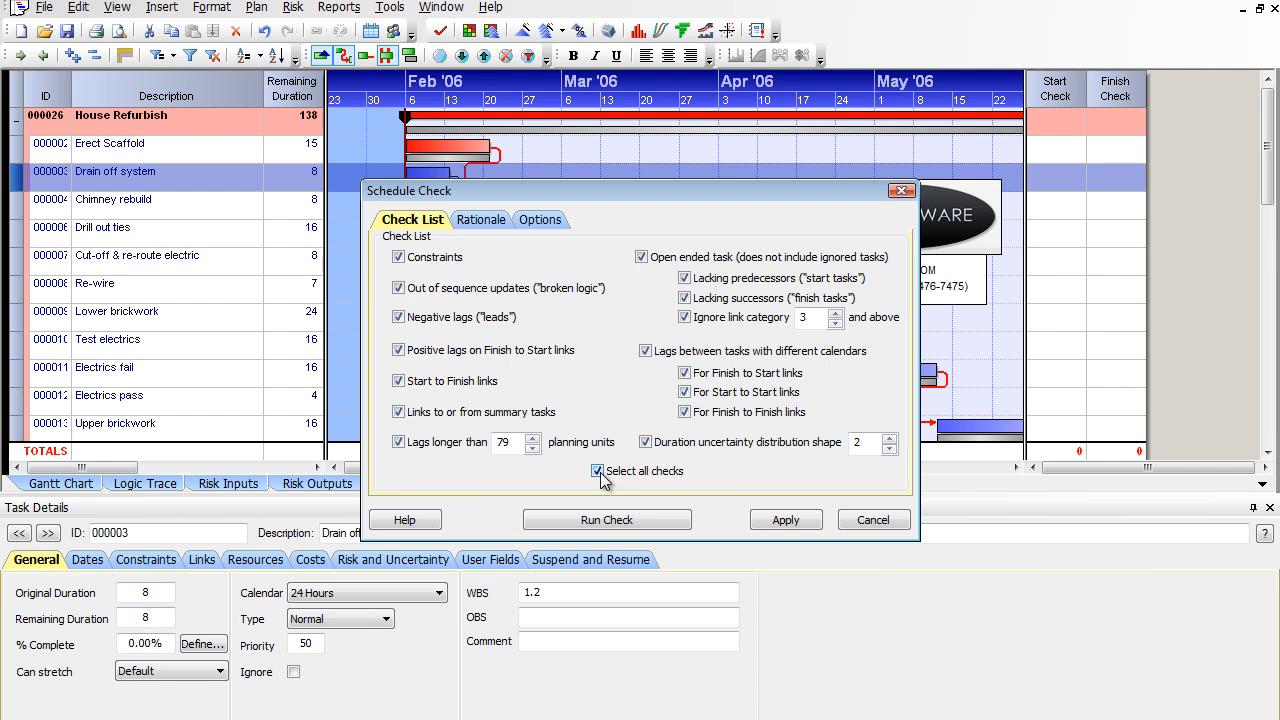
{"action": "left_click", "coordinate": [599, 472]}
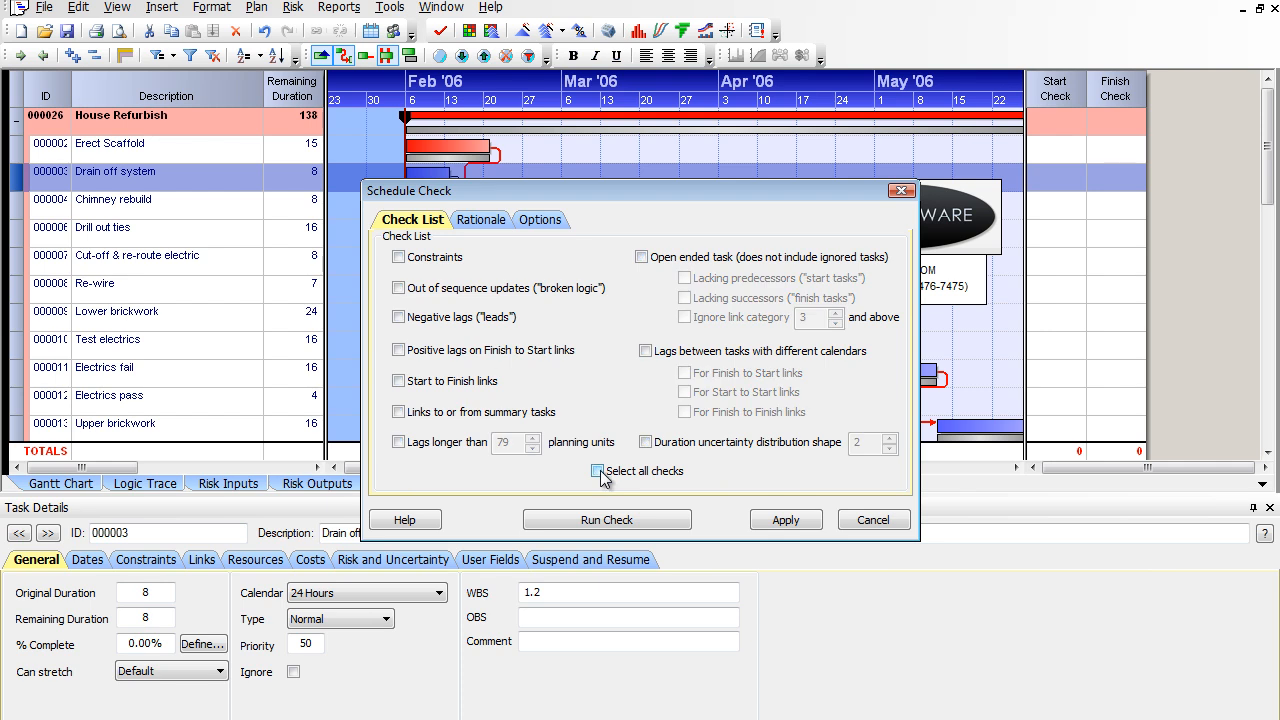
Enable individual checks with lags longer than 5 planning units, select all checks, and close the schedule check options without applying.
{"action": "left_click", "coordinate": [398, 258]}
{"action": "left_click", "coordinate": [398, 288]}
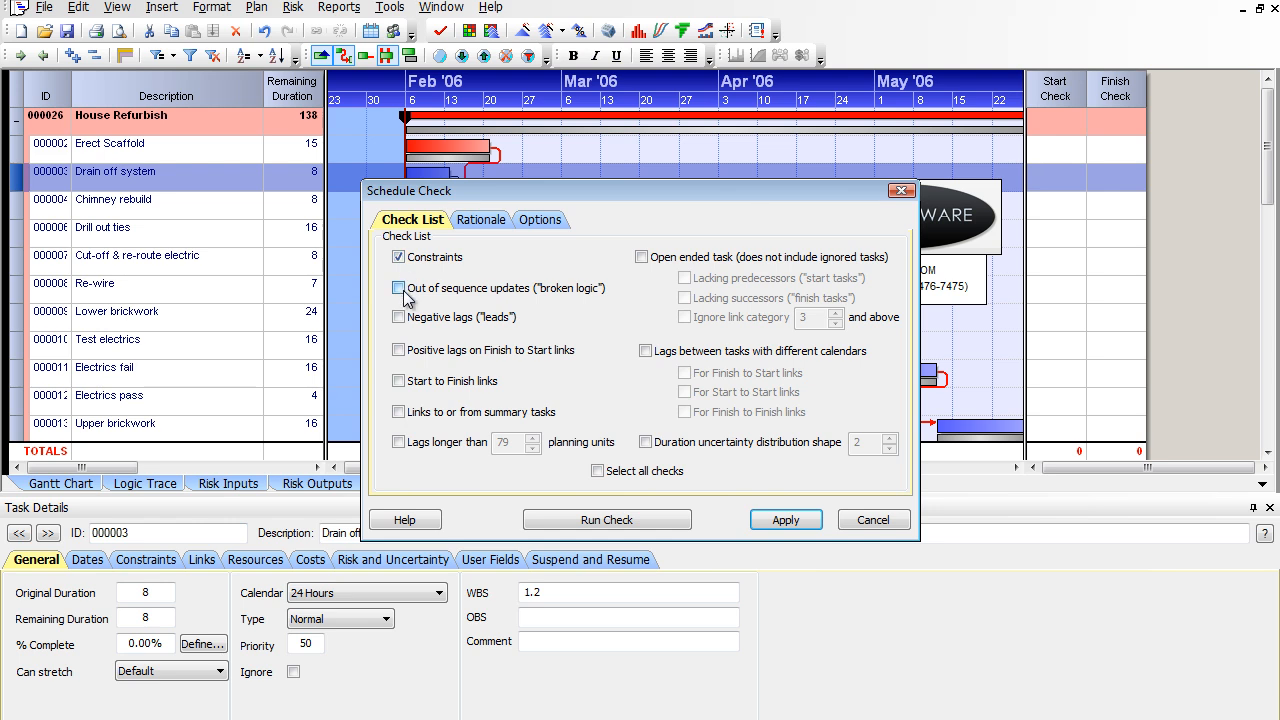
{"action": "left_click", "coordinate": [398, 317]}
{"action": "left_click", "coordinate": [398, 350]}
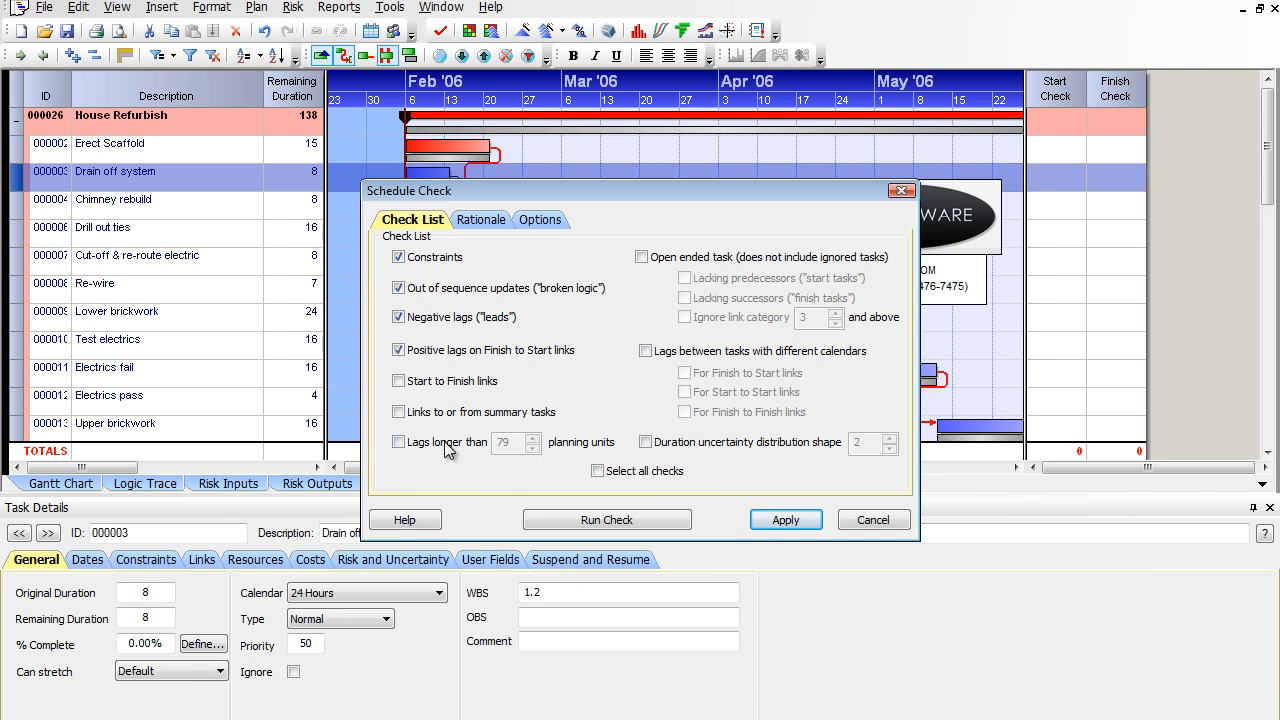
{"action": "left_click", "coordinate": [398, 442]}
{"action": "double_click", "coordinate": [511, 436]}
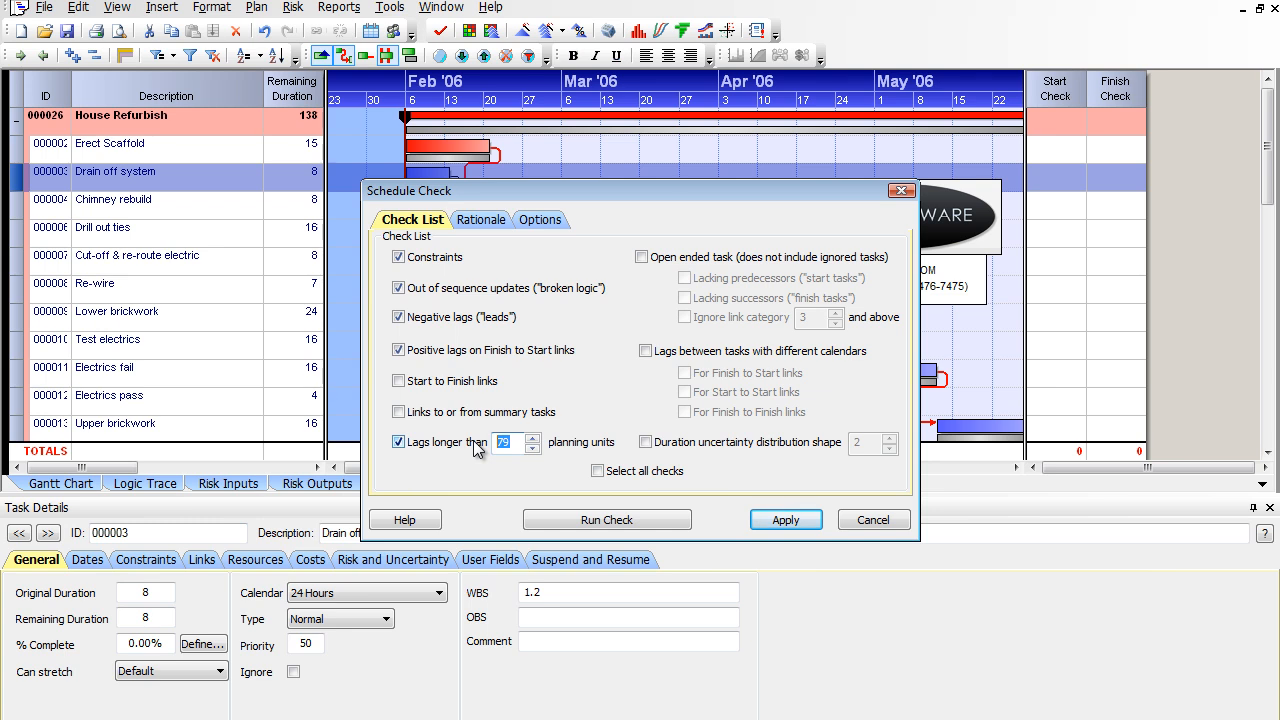
{"action": "type", "text": "5"}
{"action": "left_click", "coordinate": [399, 381]}
{"action": "left_click", "coordinate": [597, 470]}
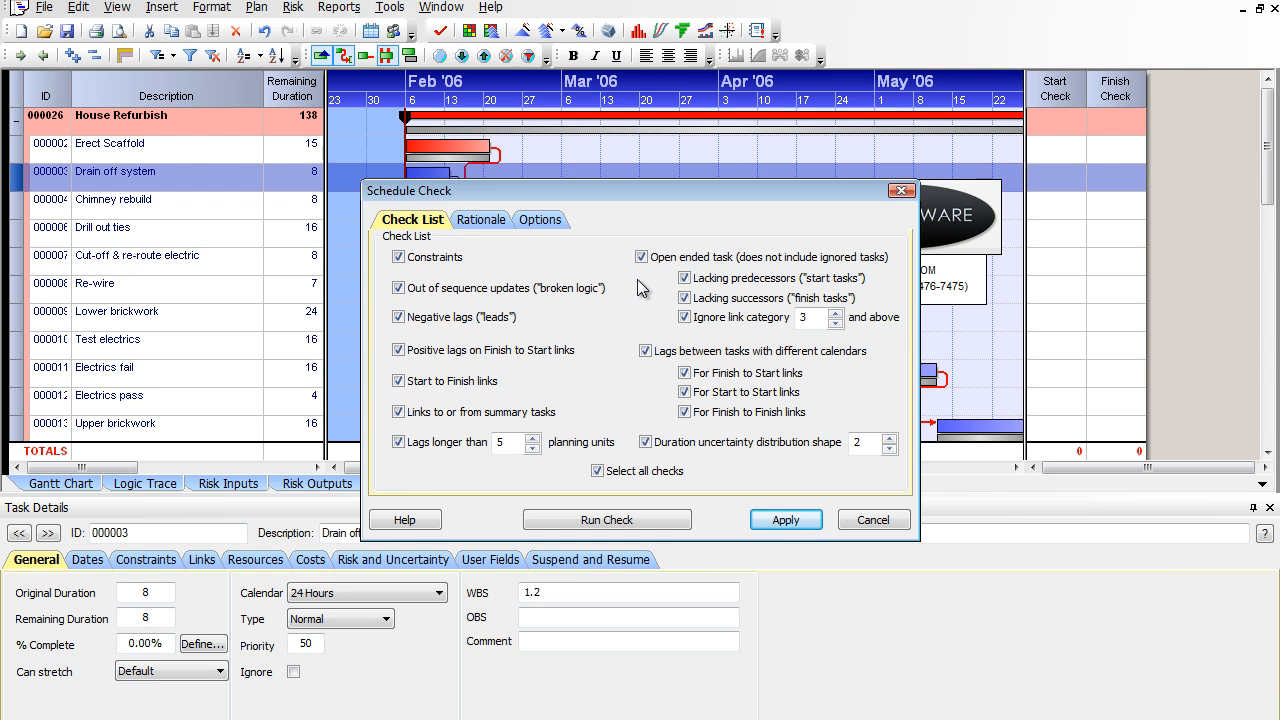
{"action": "left_click", "coordinate": [901, 190]}
Add two new tasks below the Finish task, each with a remaining duration of 10.
{"action": "scroll", "coordinate": [256, 272], "scroll_direction": "down", "scroll_amount": 7}
{"action": "left_click", "coordinate": [239, 243]}
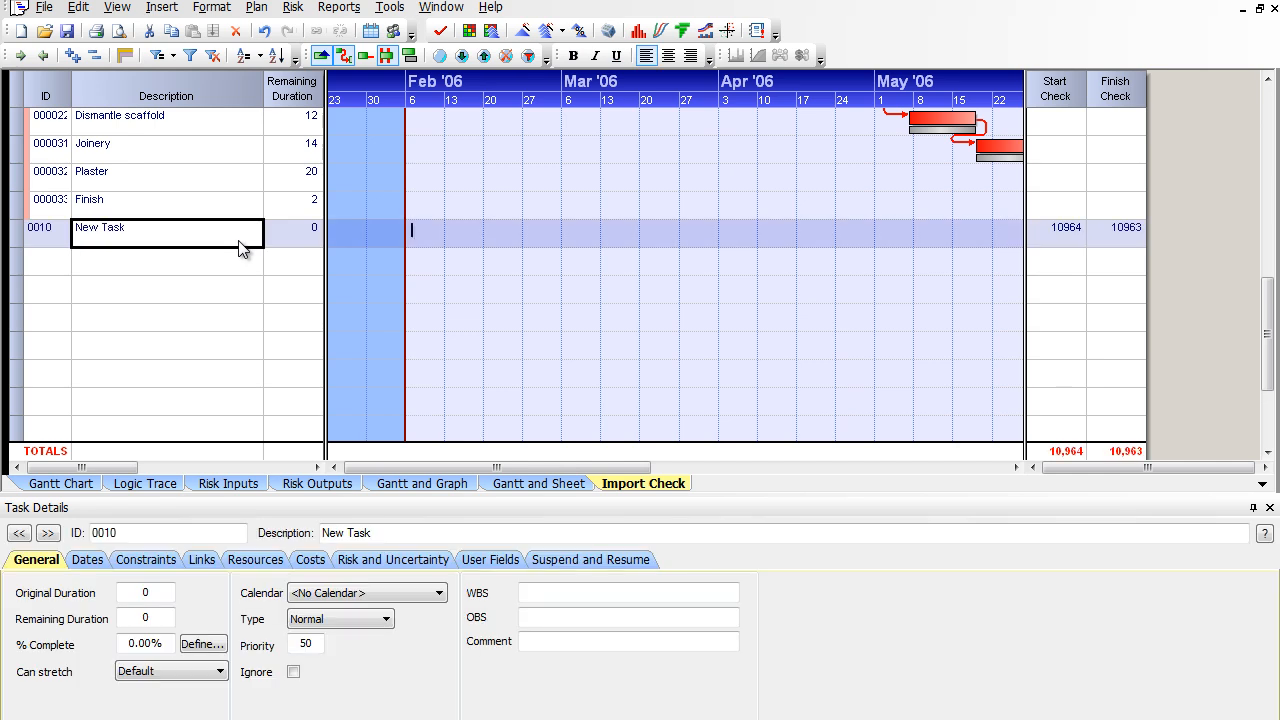
{"action": "left_click", "coordinate": [249, 264]}
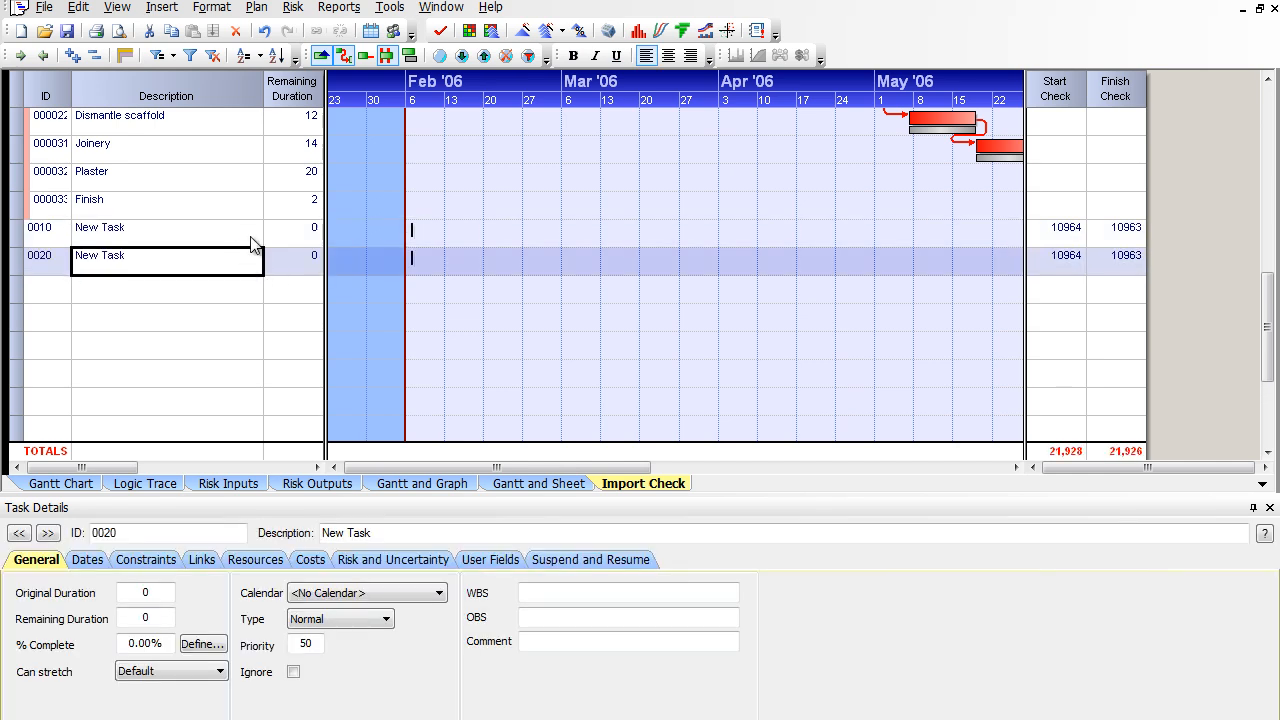
{"action": "left_click", "coordinate": [312, 241]}
{"action": "type", "text": "10"}
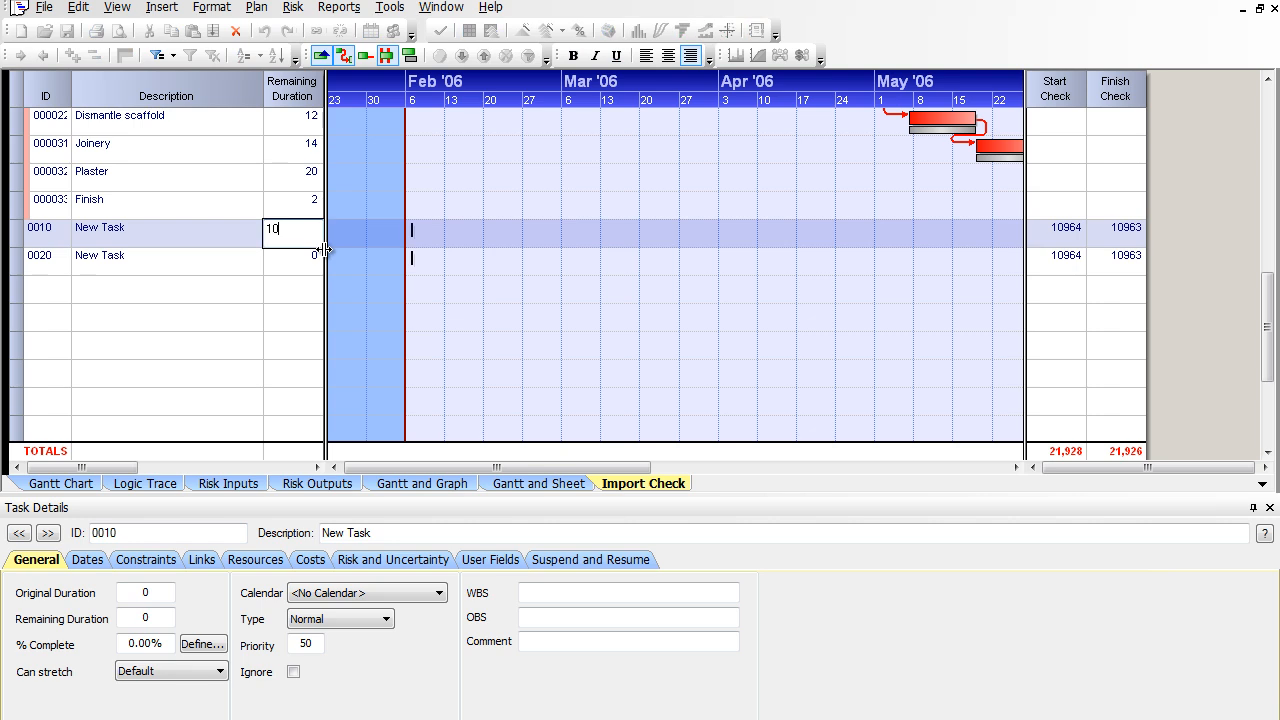
{"action": "key", "text": "Return"}
{"action": "type", "text": "10"}
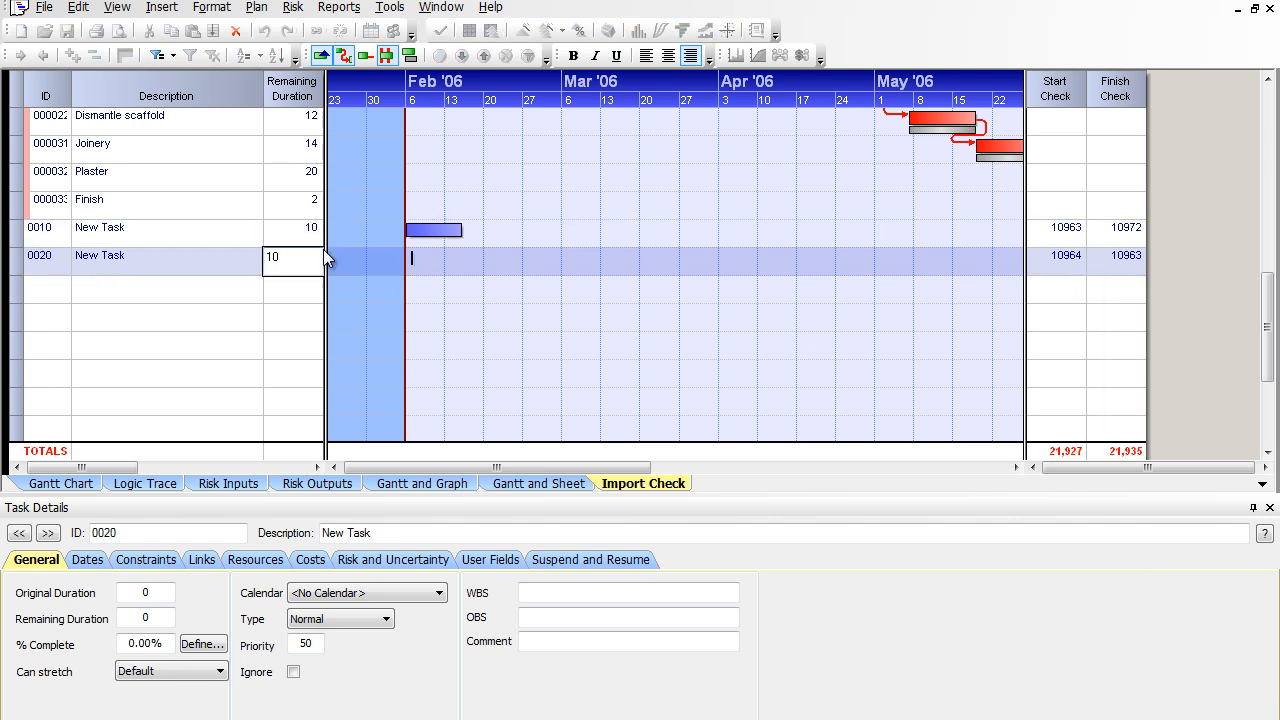
{"action": "key", "text": "Return"}
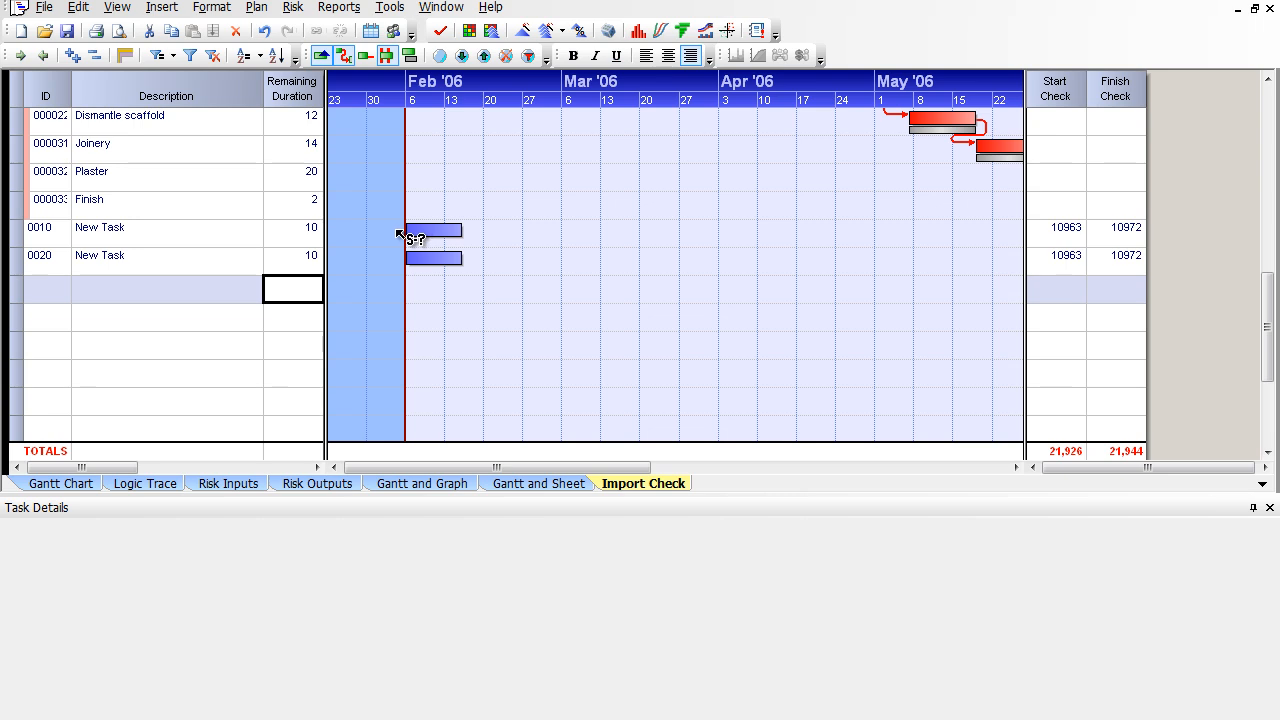
Create start-to-start links from the first new task to the second and from Dismantle scaffold to the first new task.
{"action": "left_click_drag", "start_coordinate": [399, 241], "coordinate": [403, 258]}
{"action": "left_click_drag", "start_coordinate": [381, 202], "coordinate": [388, 228]}
{"action": "left_click", "coordinate": [1015, 467]}
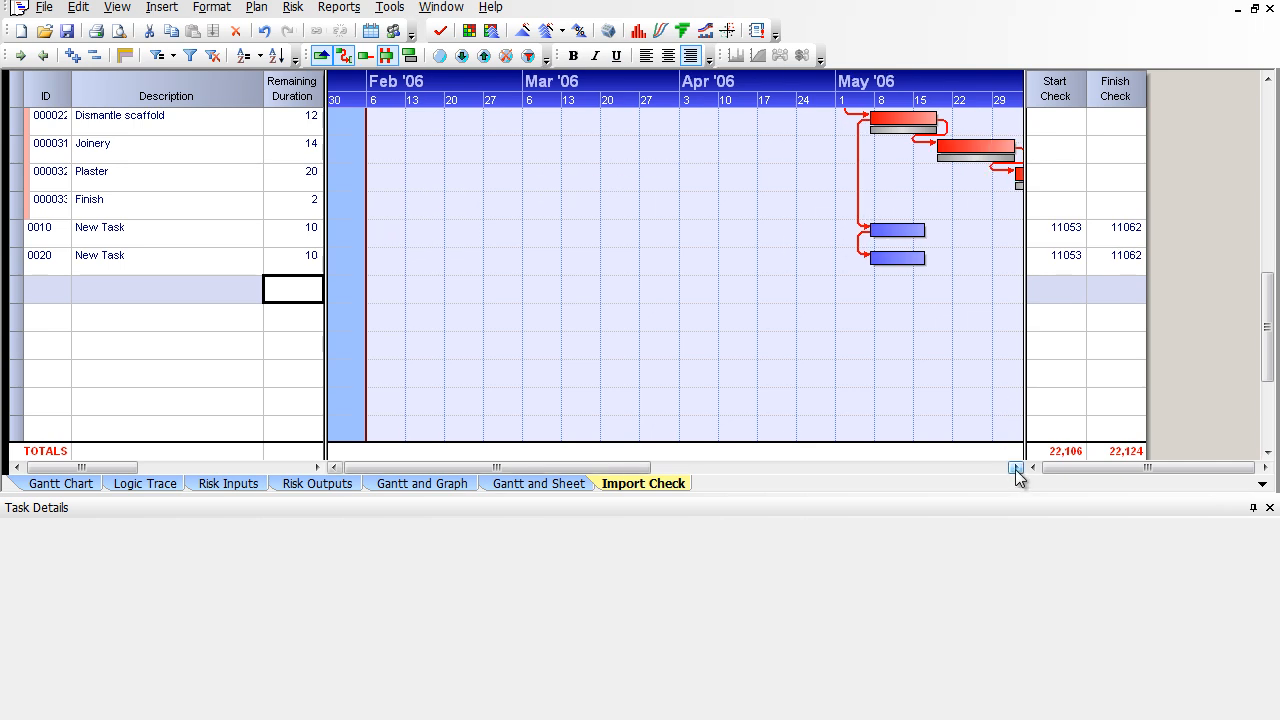
{"action": "left_click", "coordinate": [1015, 467]}
Examine the first new task's predecessor and successor links and its bar on an enlarged Gantt timescale.
{"action": "left_click", "coordinate": [228, 230]}
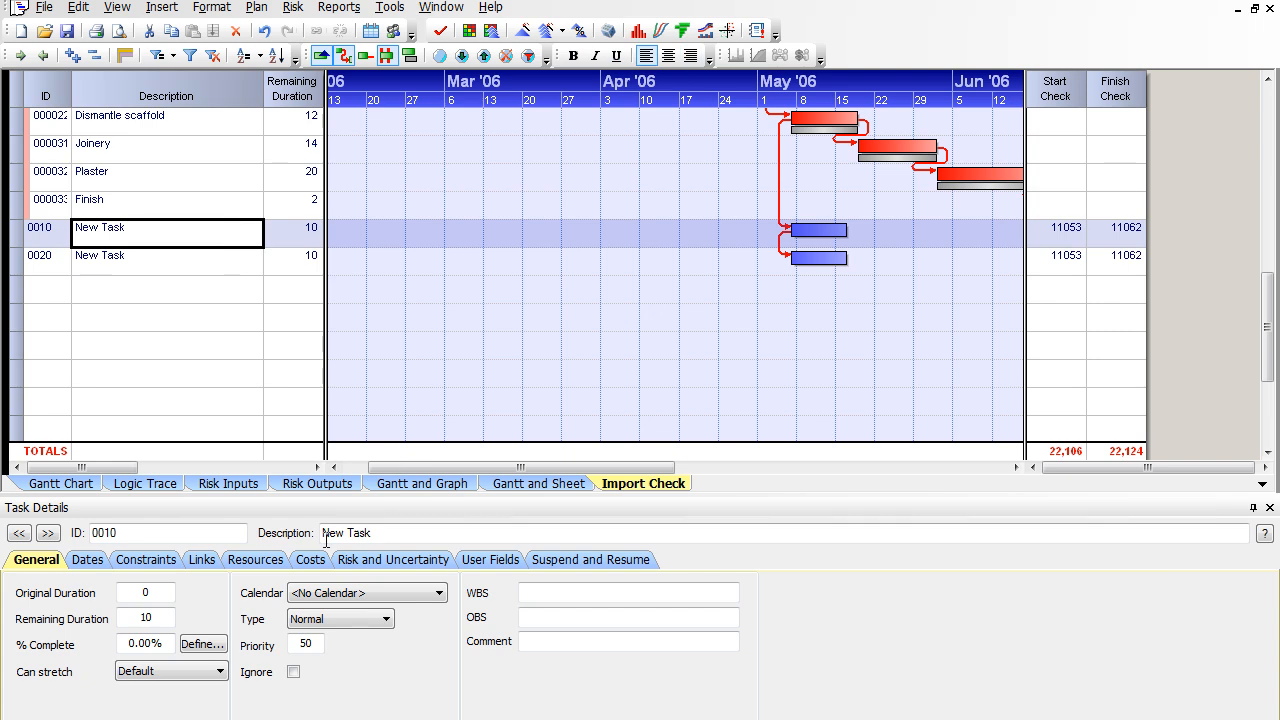
{"action": "left_click", "coordinate": [368, 561]}
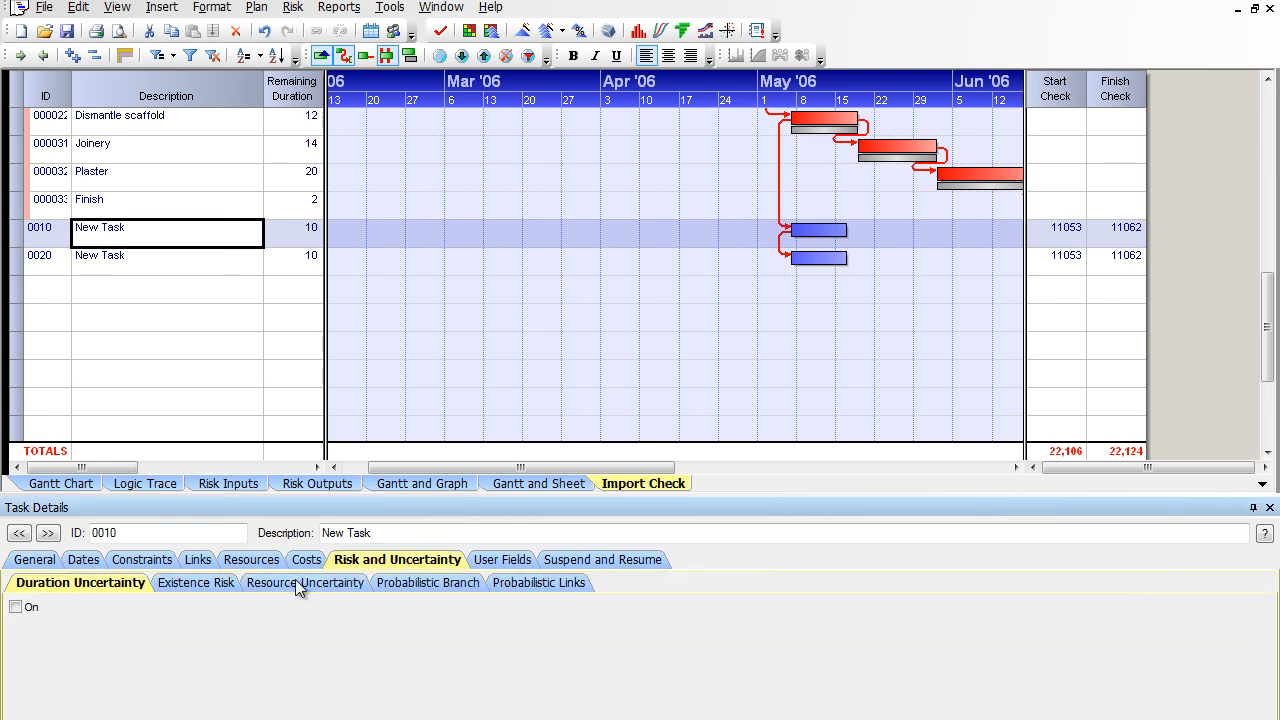
{"action": "left_click", "coordinate": [200, 563]}
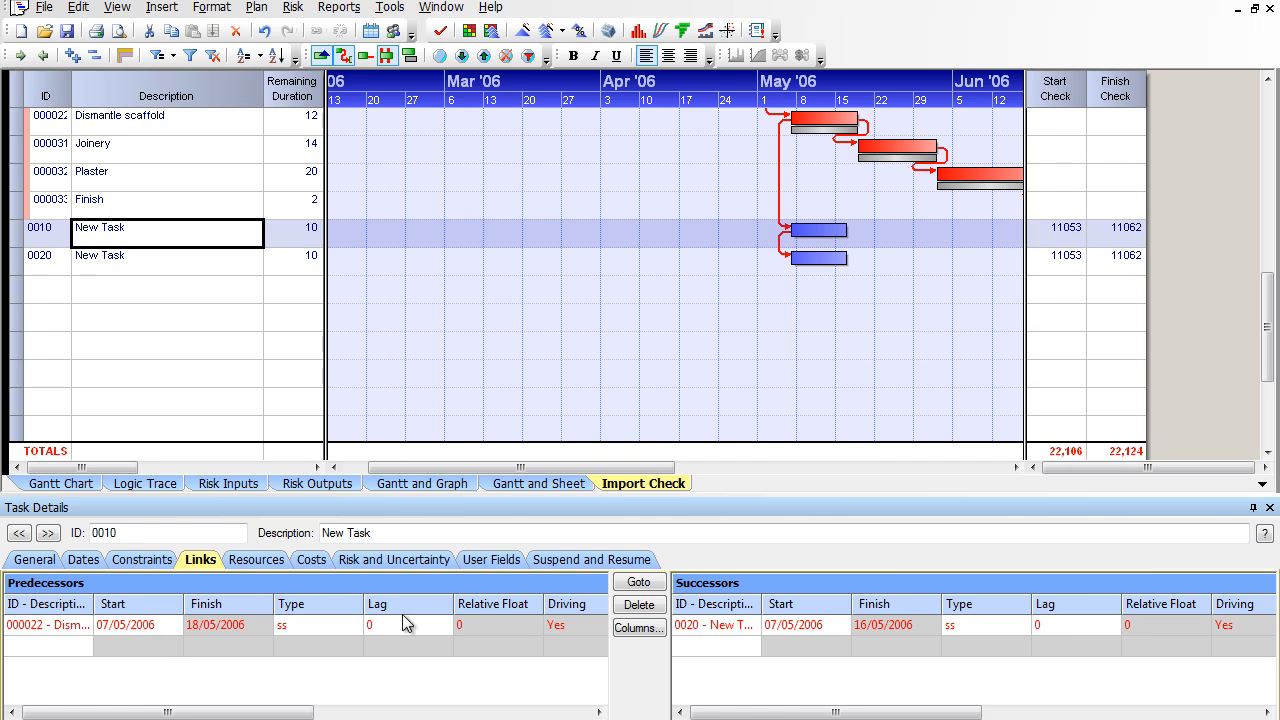
{"action": "left_click", "coordinate": [1016, 468]}
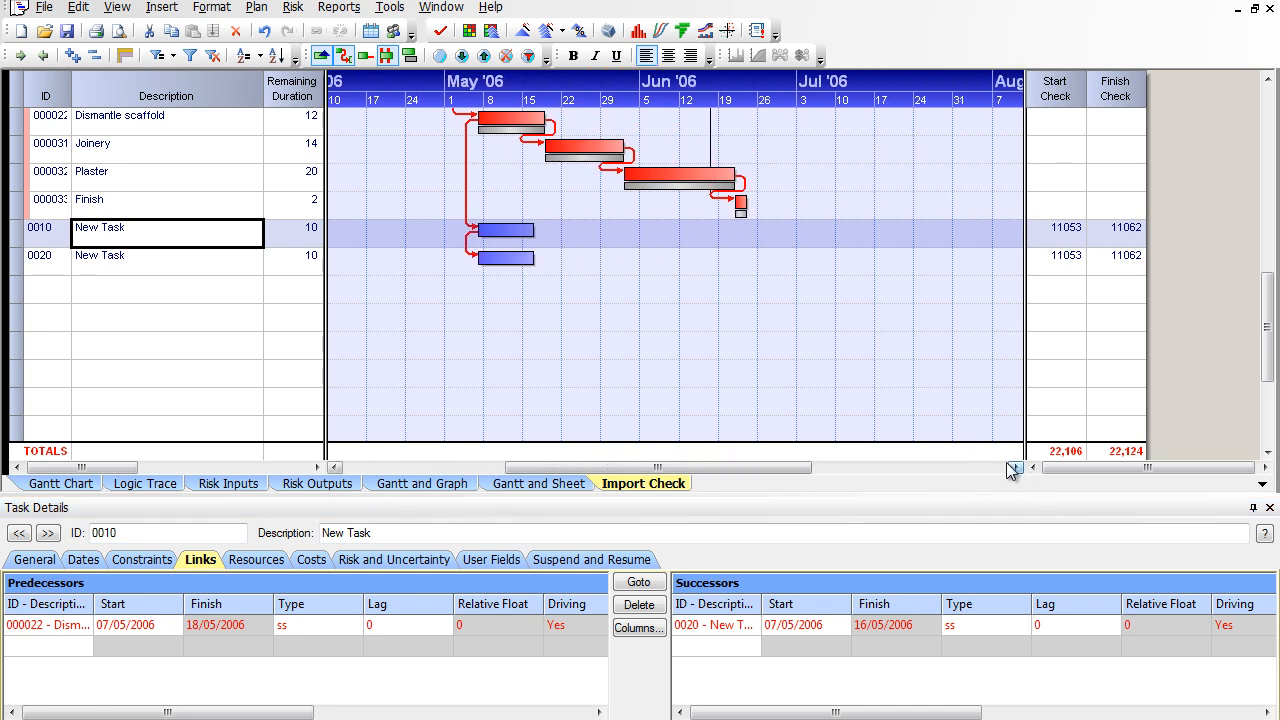
{"action": "left_click_drag", "start_coordinate": [596, 88], "coordinate": [705, 89]}
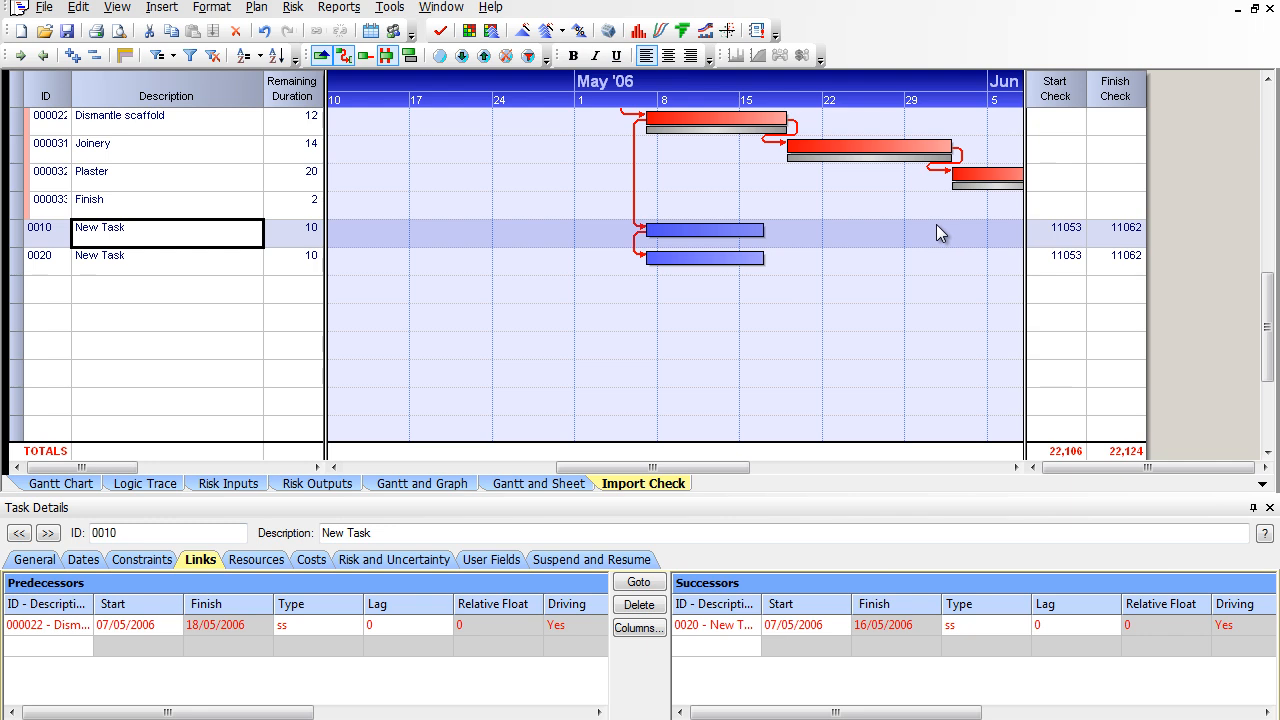
{"action": "left_click", "coordinate": [739, 259]}
{"action": "left_click", "coordinate": [758, 231]}
Set the lag on the second new task's start-to-start predecessor link to 15.
{"action": "left_click", "coordinate": [240, 266]}
{"action": "left_click", "coordinate": [418, 628]}
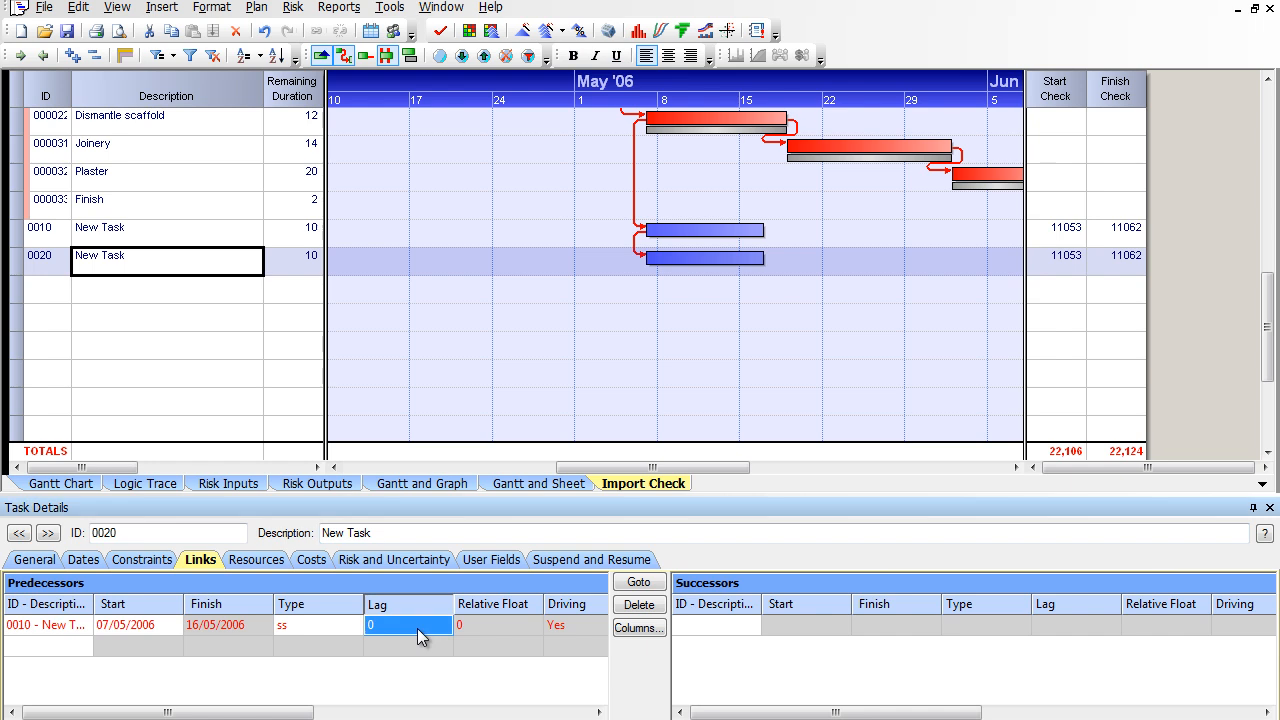
{"action": "type", "text": "15"}
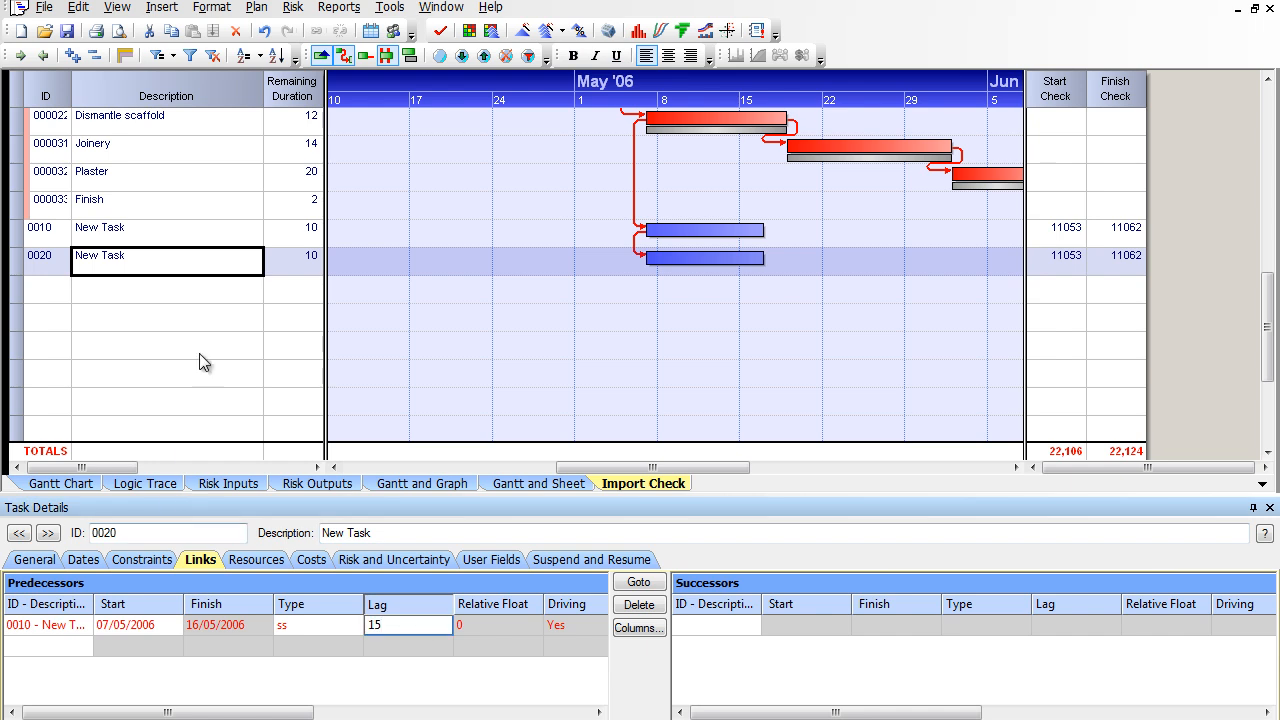
{"action": "left_click", "coordinate": [196, 245]}
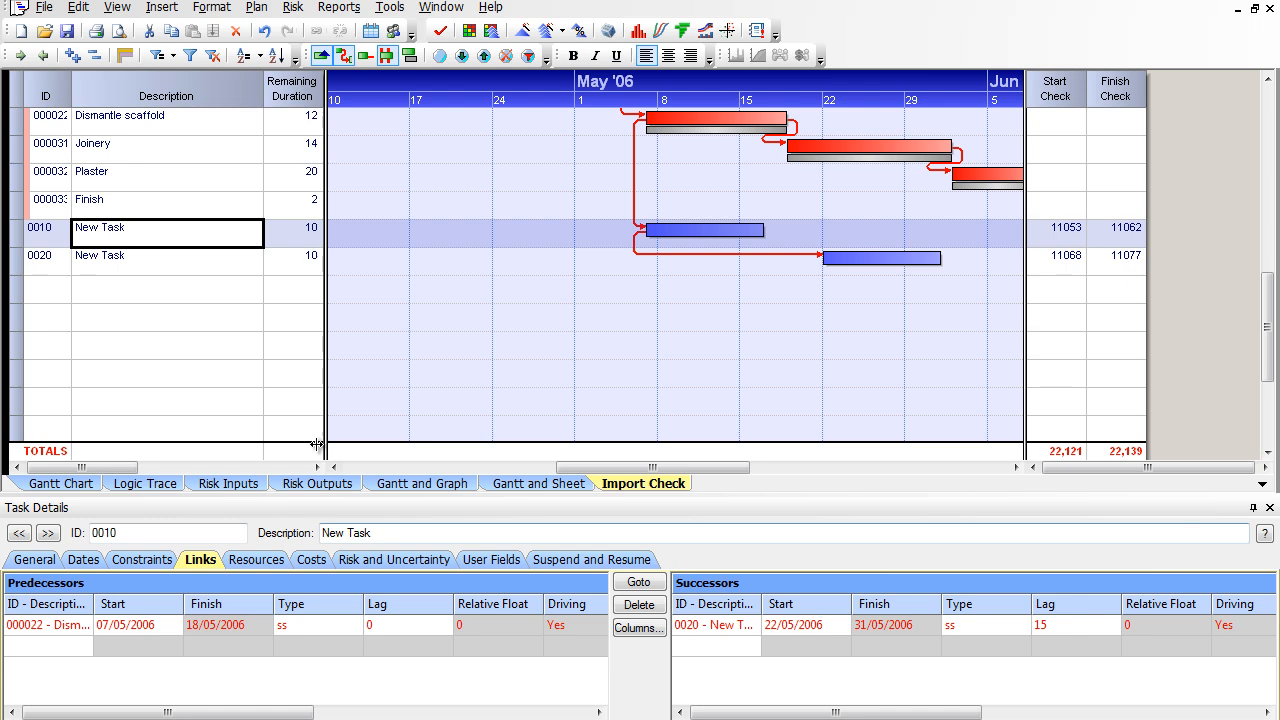
Set the lag on the start-to-start link between the two new tasks to 5.
{"action": "left_click", "coordinate": [249, 265]}
{"action": "left_click", "coordinate": [390, 626]}
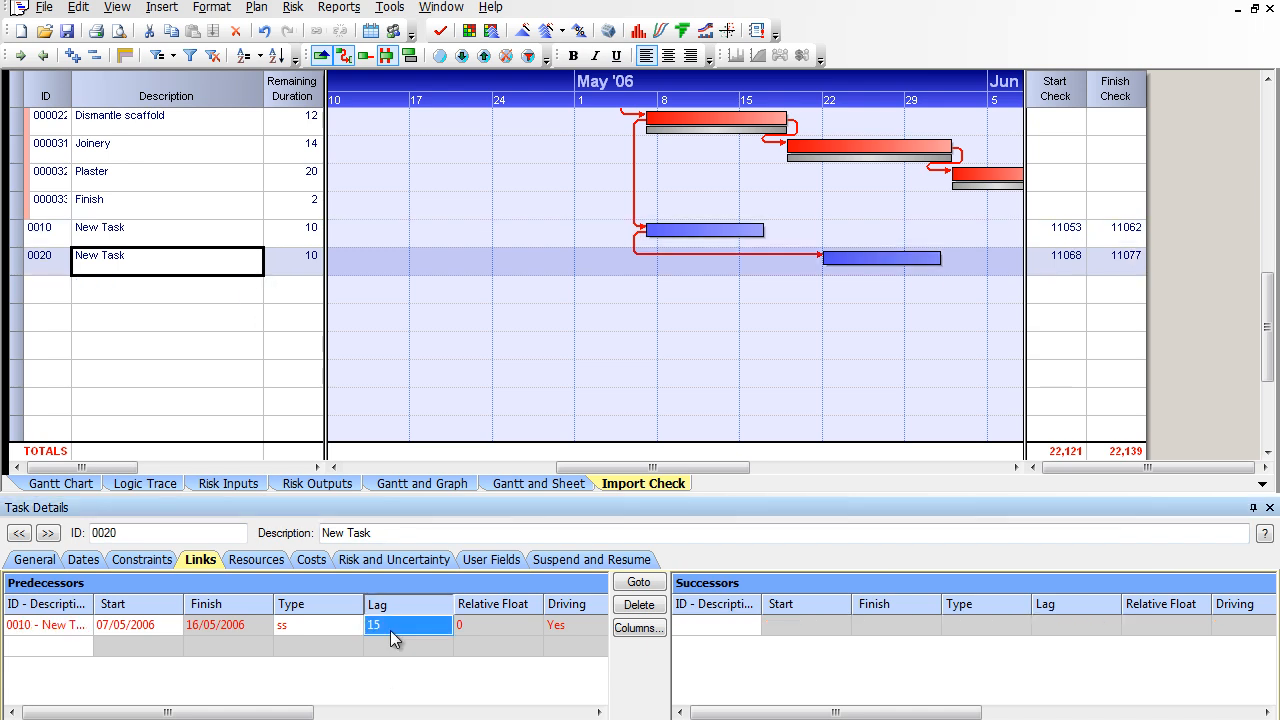
{"action": "type", "text": "5"}
{"action": "left_click", "coordinate": [247, 248]}
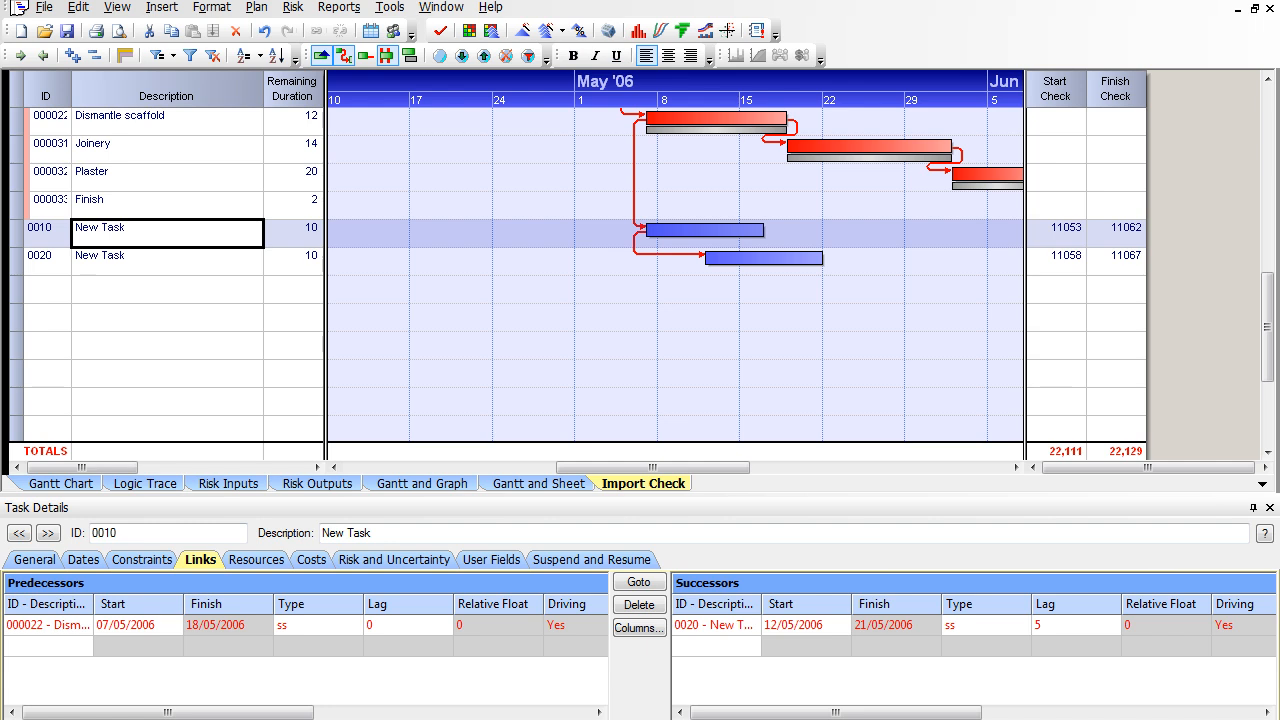
Reopen the schedule check options, move the dialog clear of the new tasks' bars, and select all checks.
{"action": "left_click", "coordinate": [338, 8]}
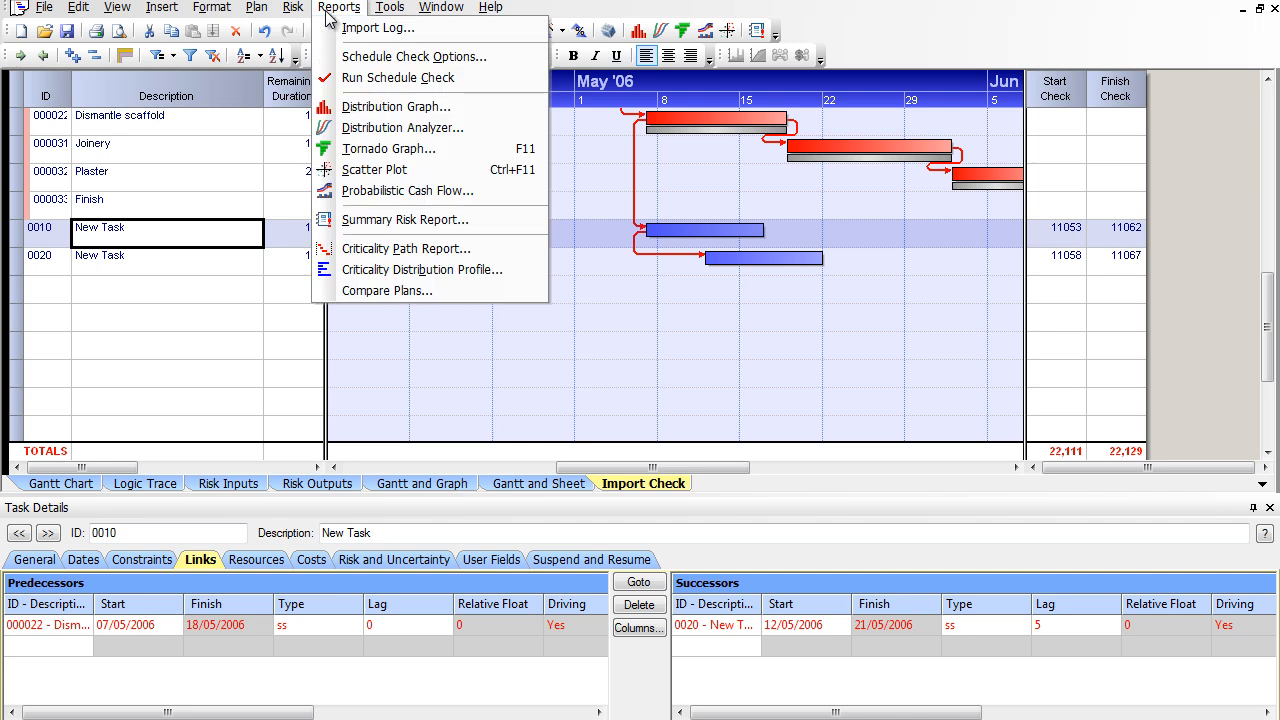
{"action": "left_click", "coordinate": [338, 8]}
{"action": "left_click", "coordinate": [338, 8]}
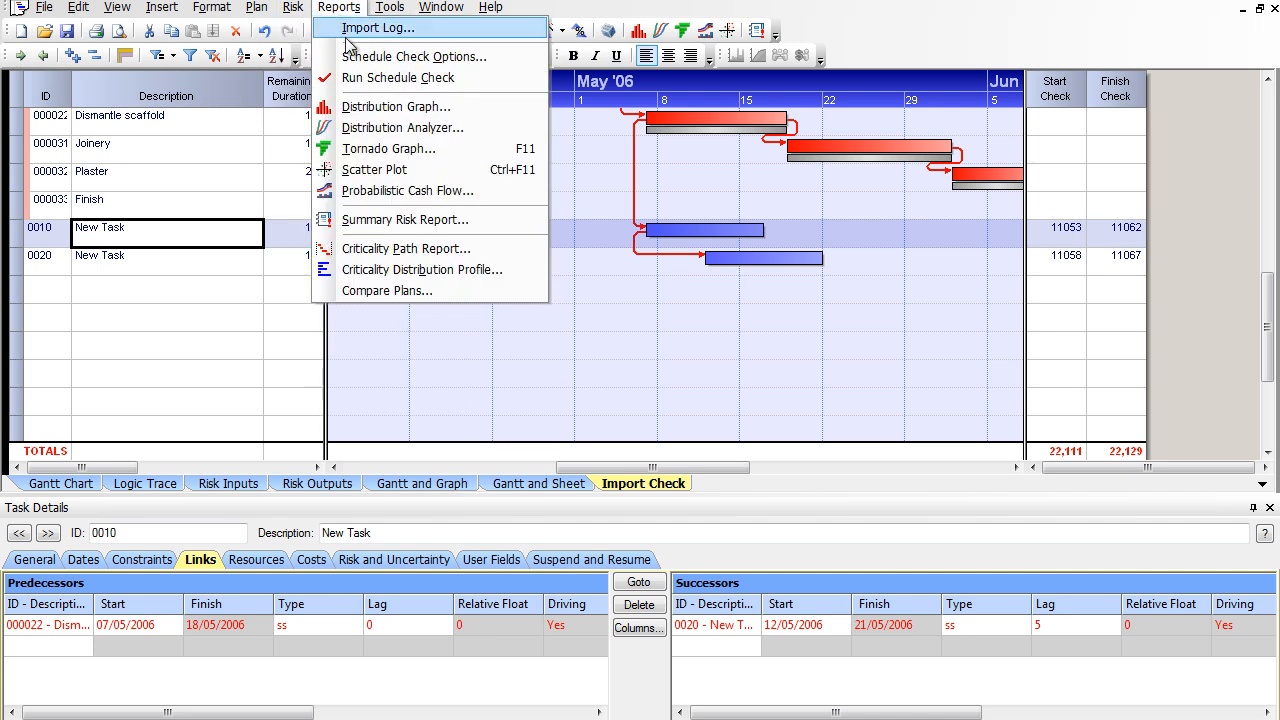
{"action": "left_click", "coordinate": [345, 49]}
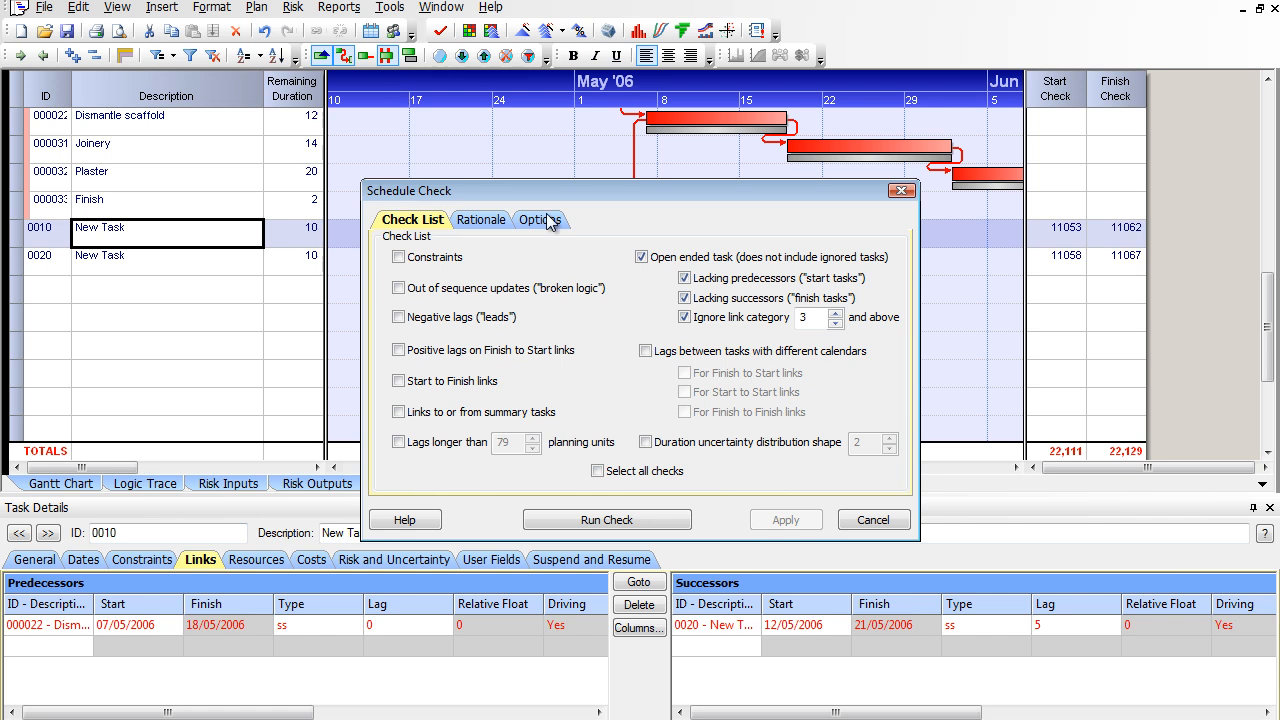
{"action": "left_click_drag", "start_coordinate": [630, 202], "coordinate": [378, 45]}
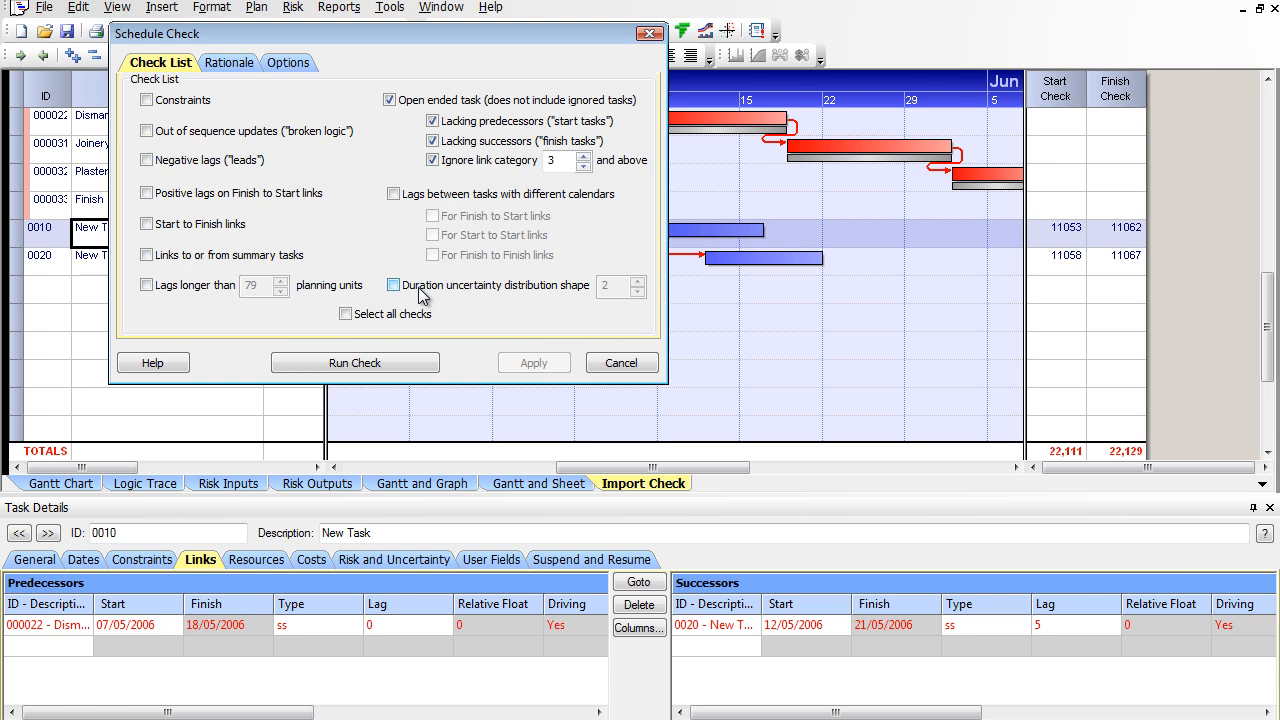
{"action": "left_click", "coordinate": [245, 68]}
{"action": "left_click", "coordinate": [178, 66]}
{"action": "left_click", "coordinate": [213, 67]}
{"action": "left_click", "coordinate": [184, 68]}
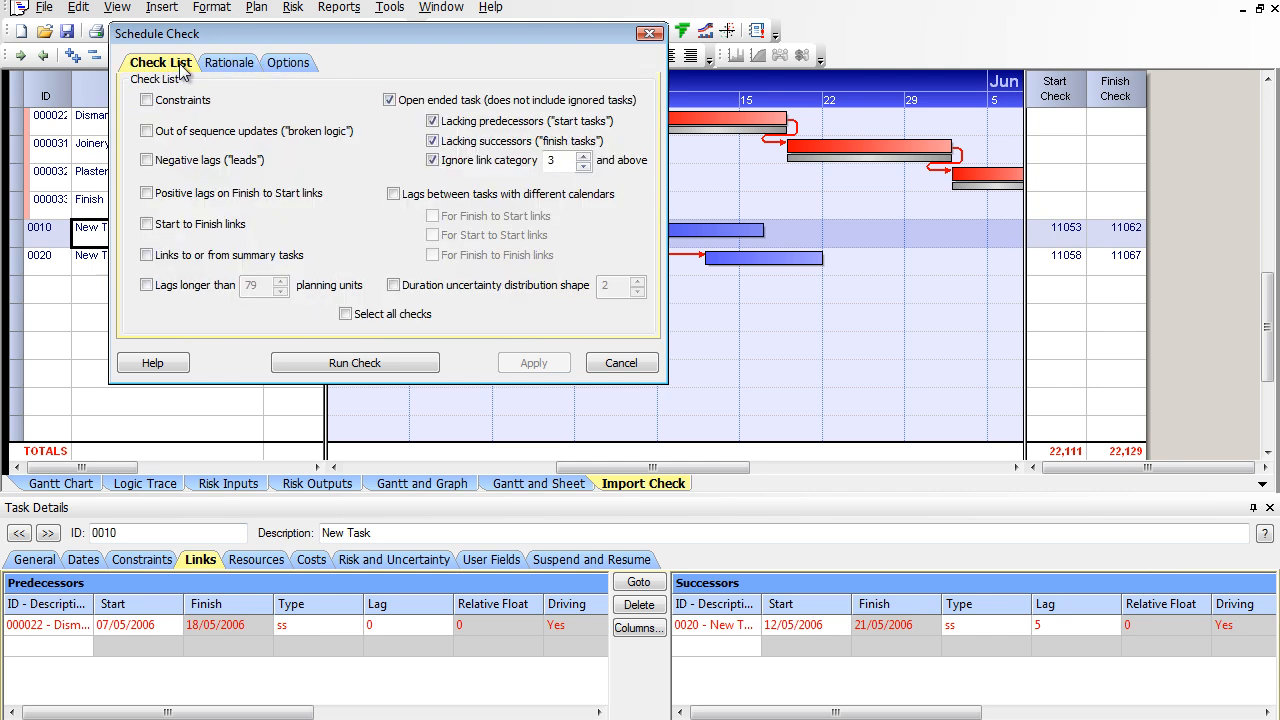
{"action": "left_click", "coordinate": [359, 316]}
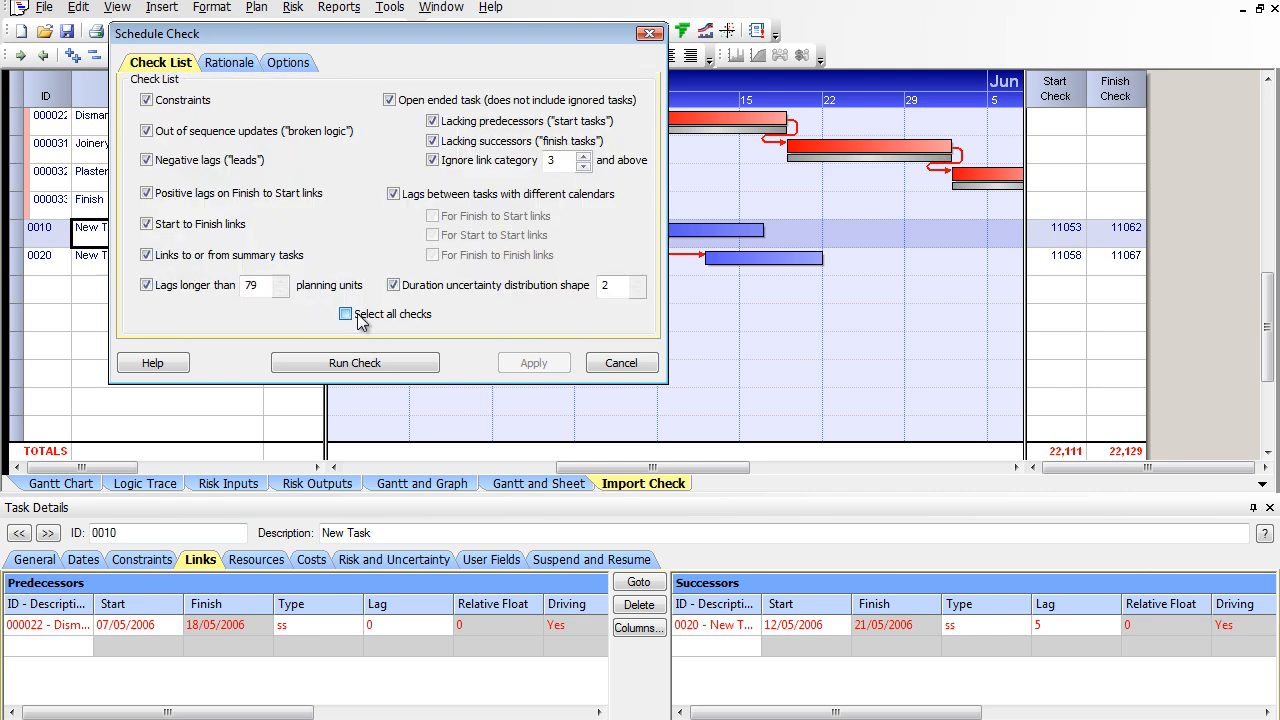
Review the check rationale for constraints and negative lags and the report options, and return to the check list.
{"action": "left_click", "coordinate": [226, 66]}
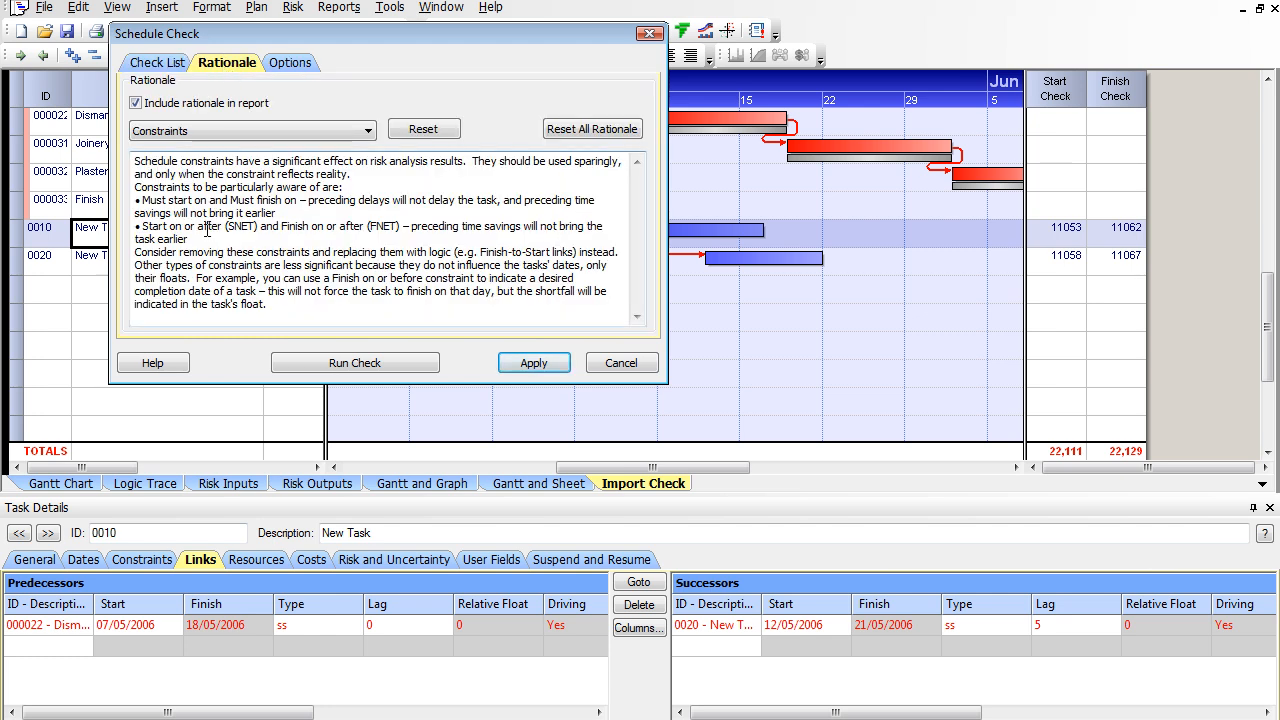
{"action": "left_click", "coordinate": [155, 133]}
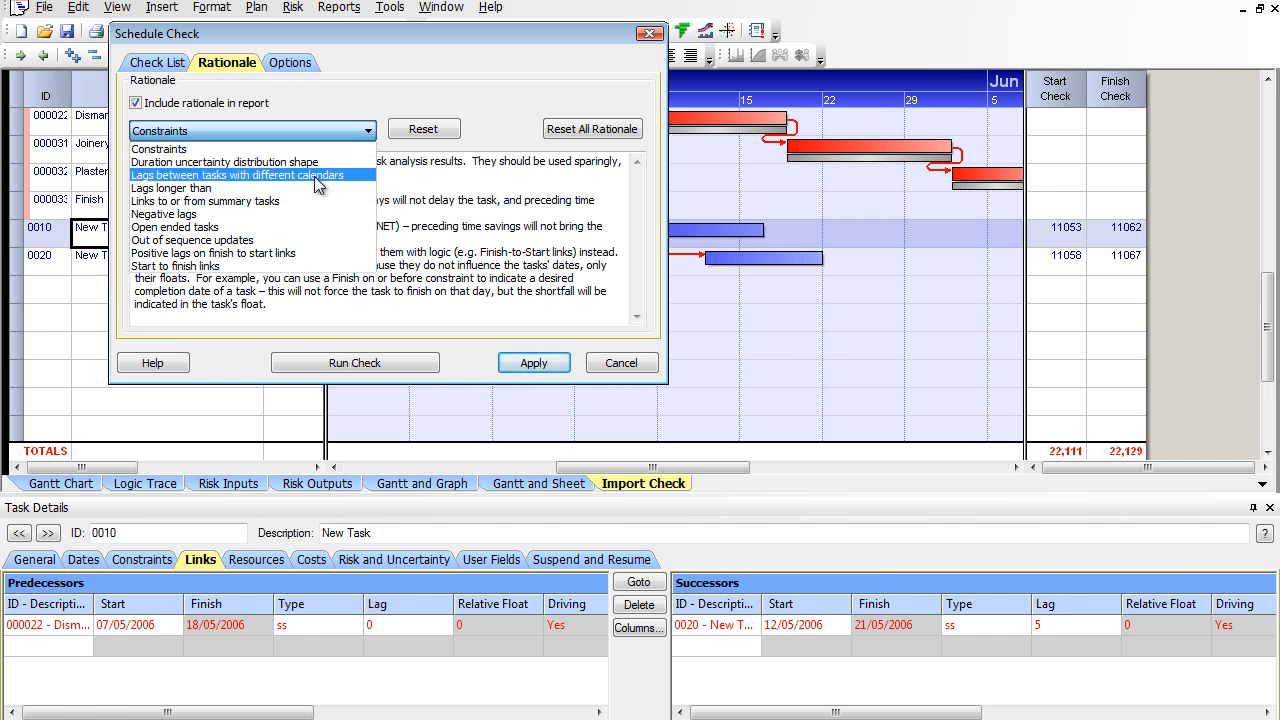
{"action": "left_click", "coordinate": [290, 148]}
{"action": "left_click_drag", "start_coordinate": [288, 174], "coordinate": [300, 242]}
{"action": "left_click", "coordinate": [318, 252]}
{"action": "left_click", "coordinate": [249, 124]}
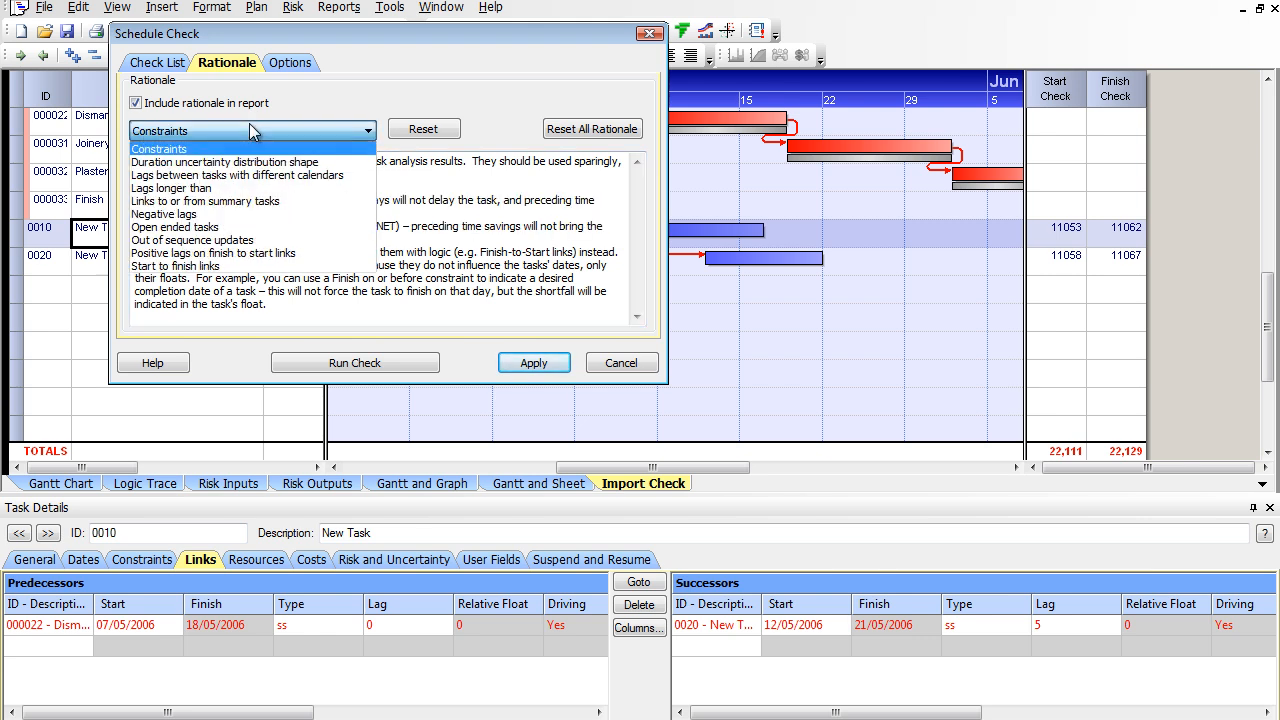
{"action": "left_click", "coordinate": [240, 214]}
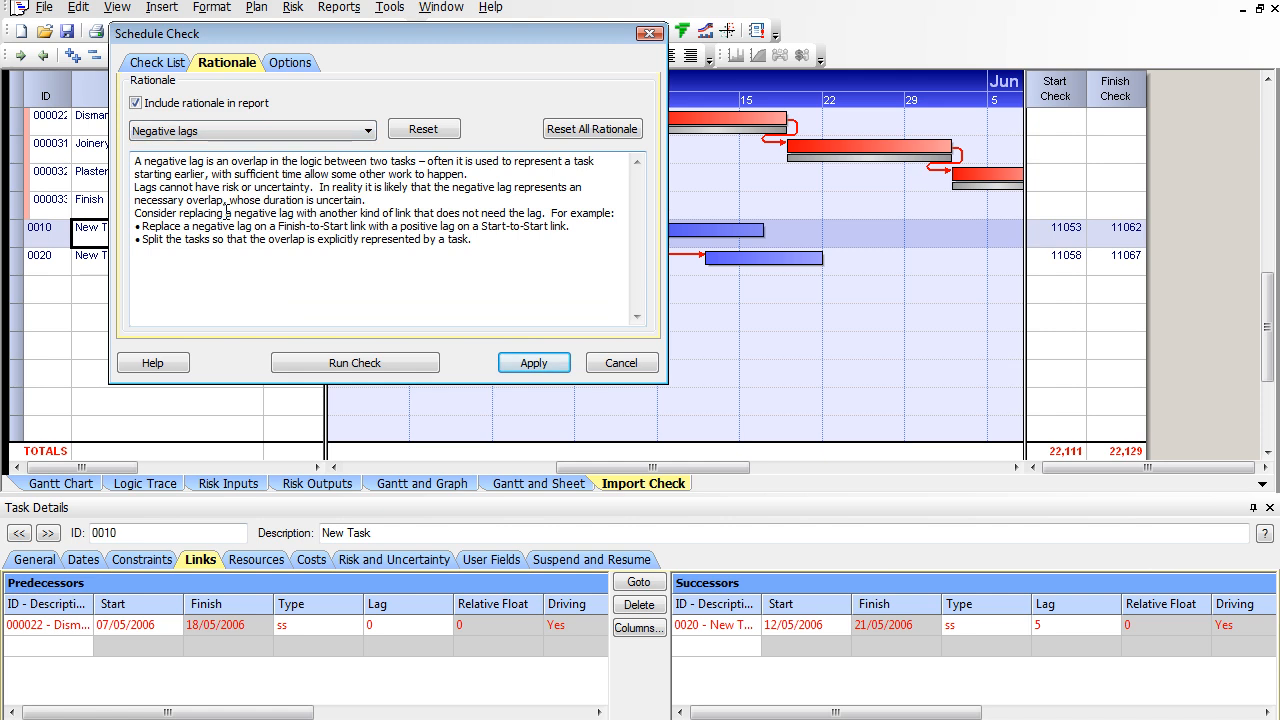
{"action": "left_click", "coordinate": [250, 137]}
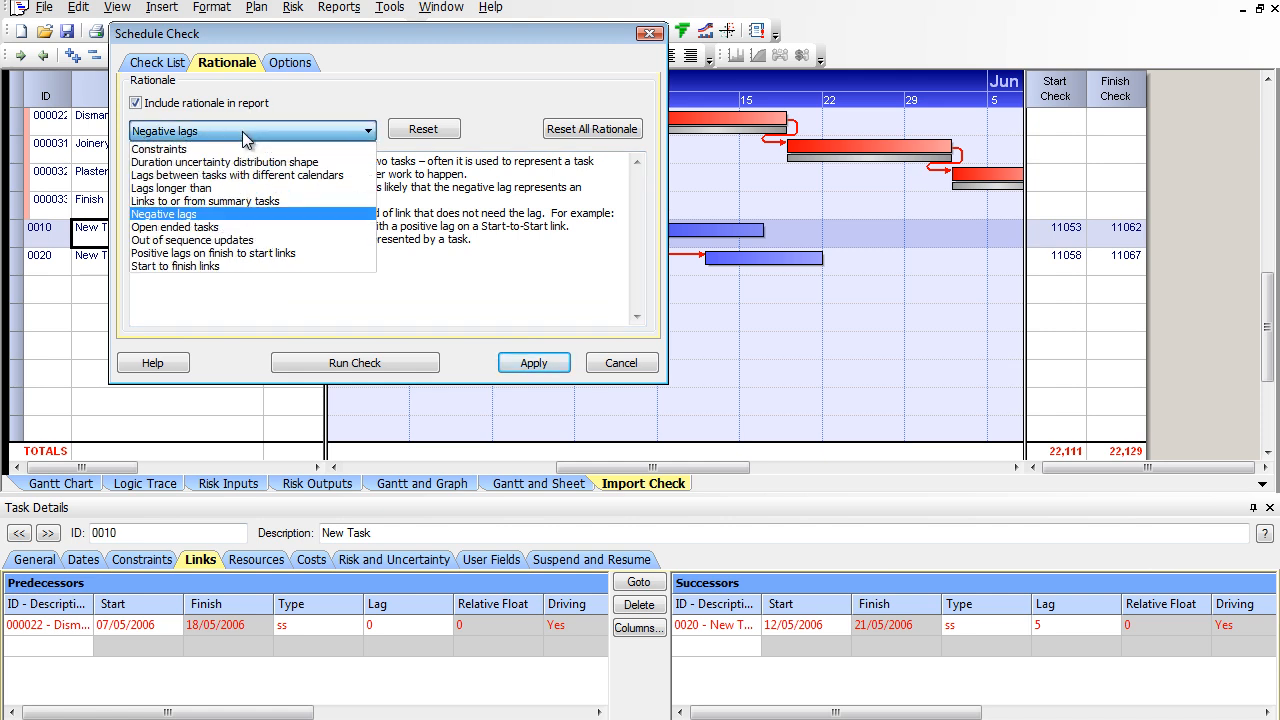
{"action": "left_click", "coordinate": [250, 140]}
{"action": "left_click", "coordinate": [461, 160]}
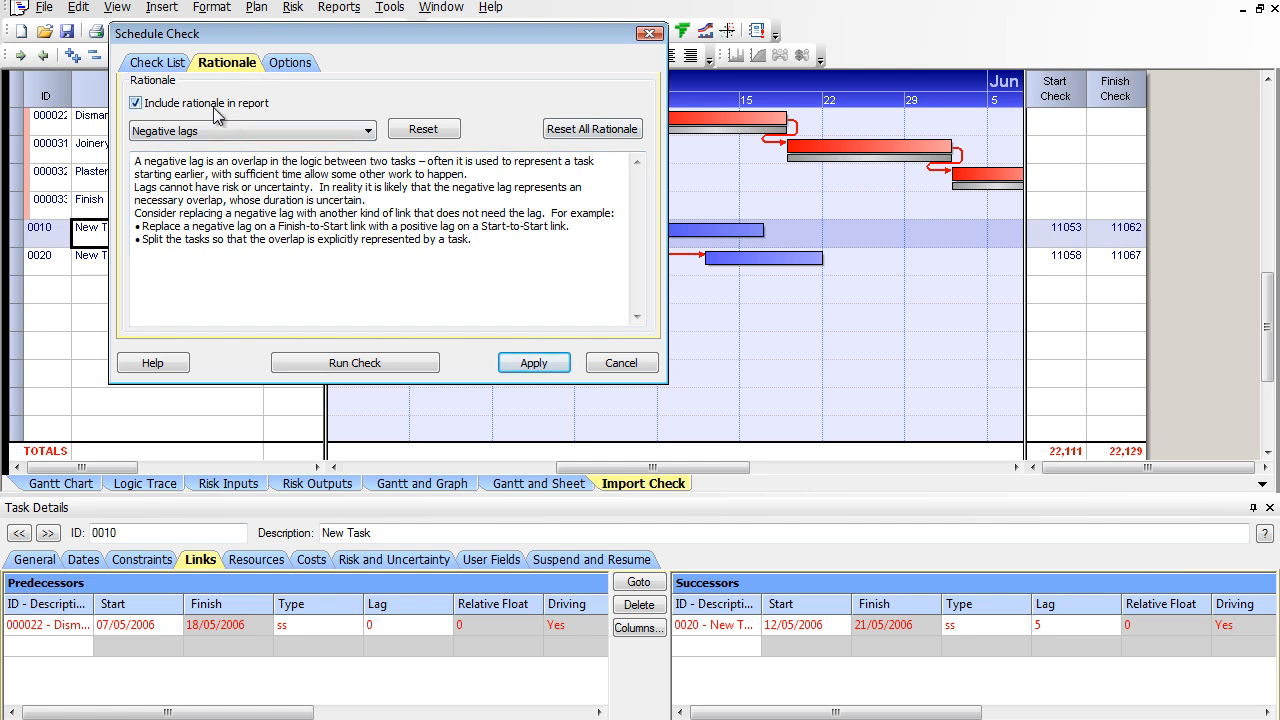
{"action": "left_click", "coordinate": [288, 66]}
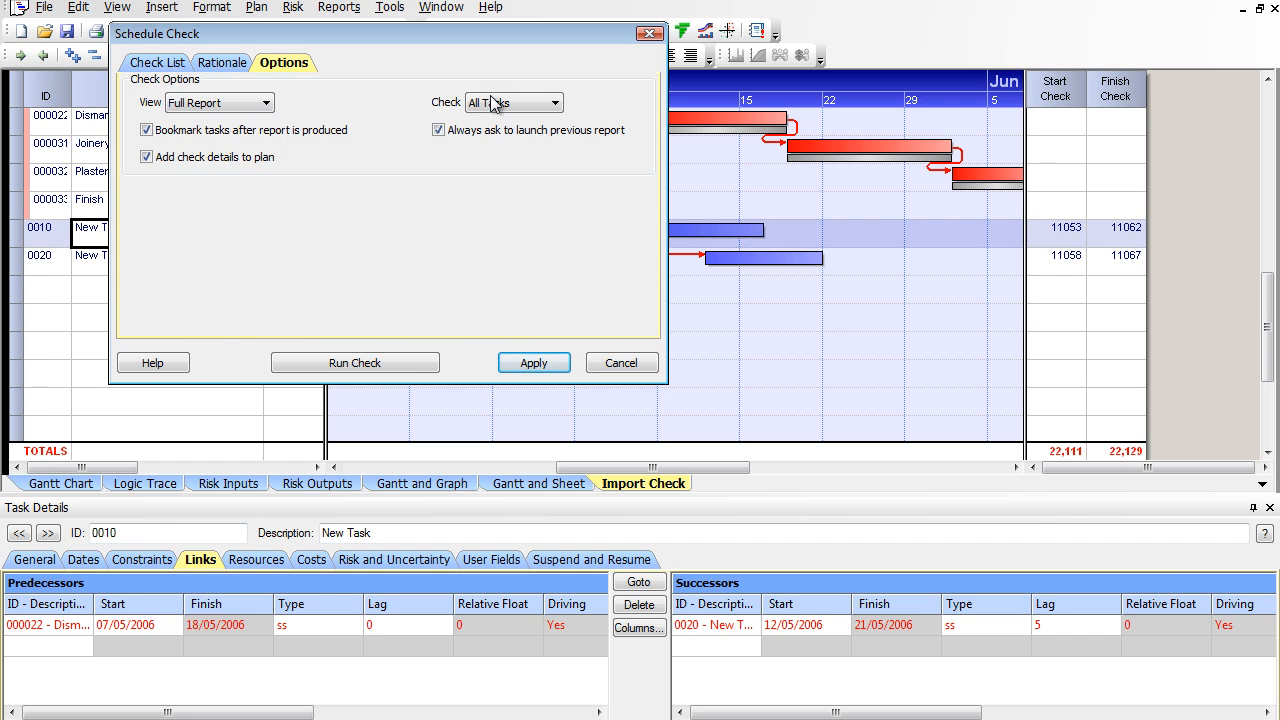
{"action": "left_click", "coordinate": [172, 64]}
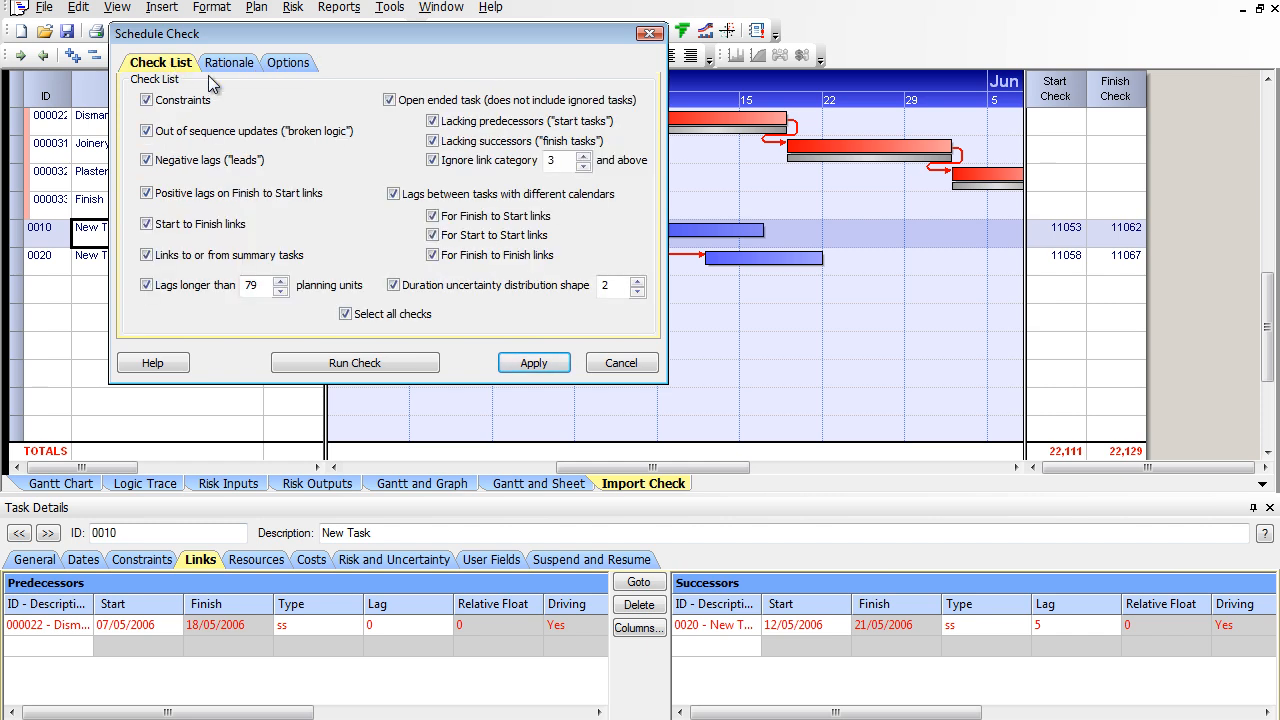